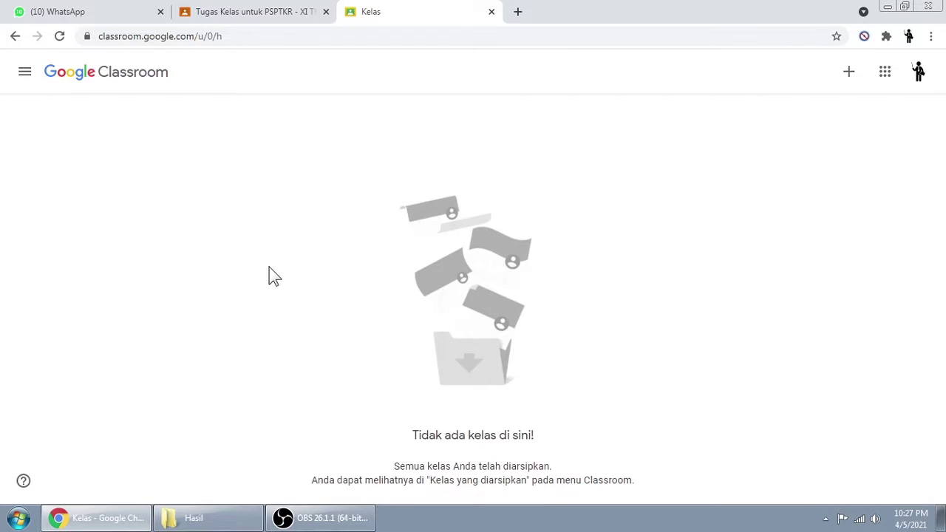
Start creating a new class and accept the notice about not using Classroom at a school with students.
click(850, 74)
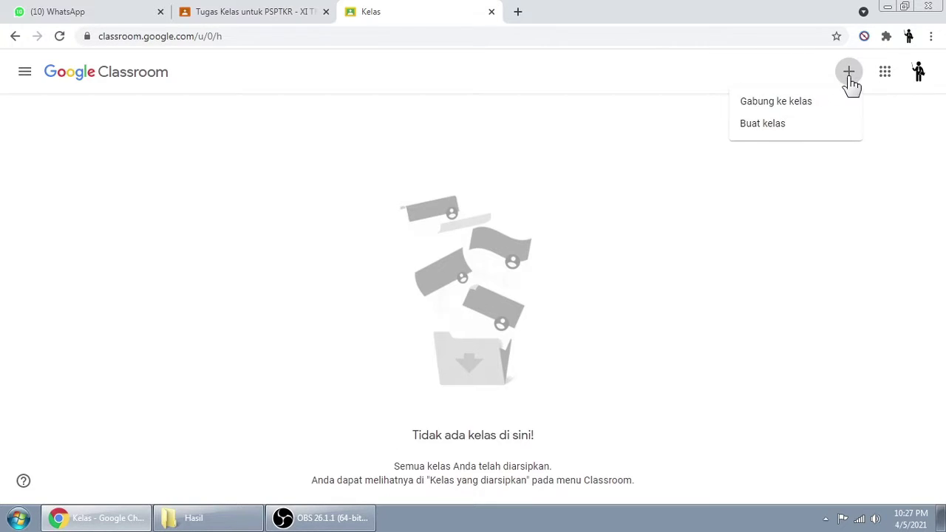
click(769, 133)
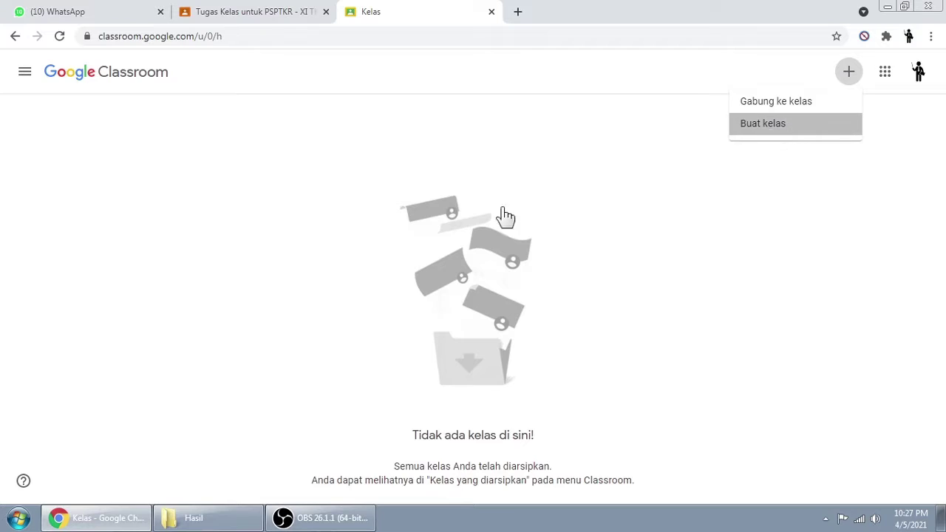
scroll(489, 362, down, 1)
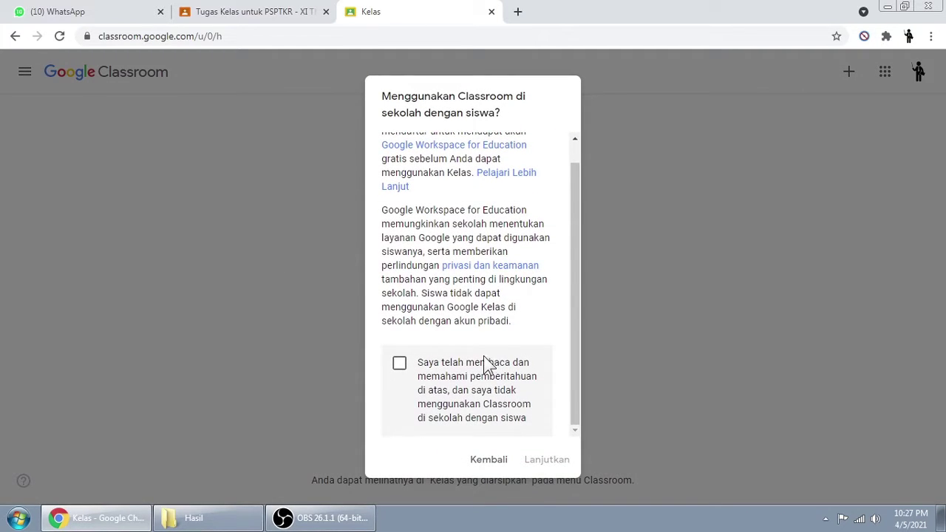
click(399, 362)
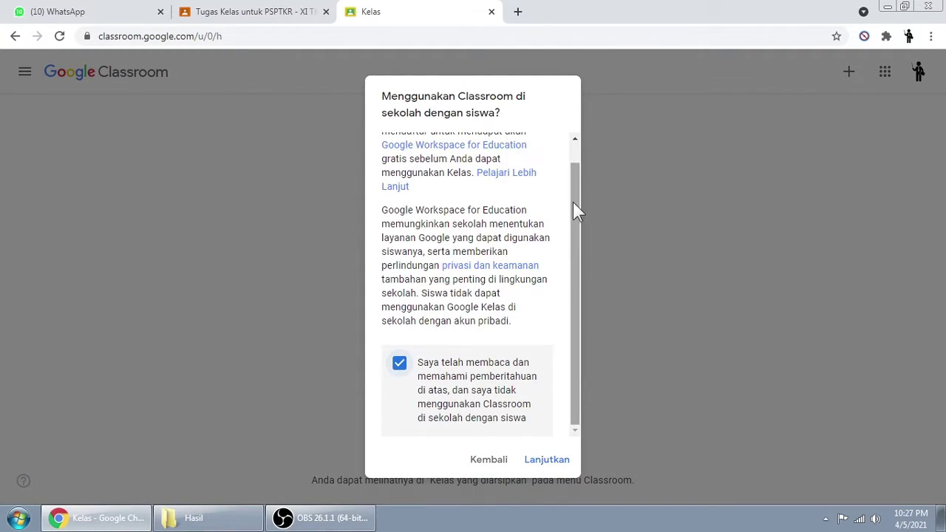
drag(574, 207, 580, 266)
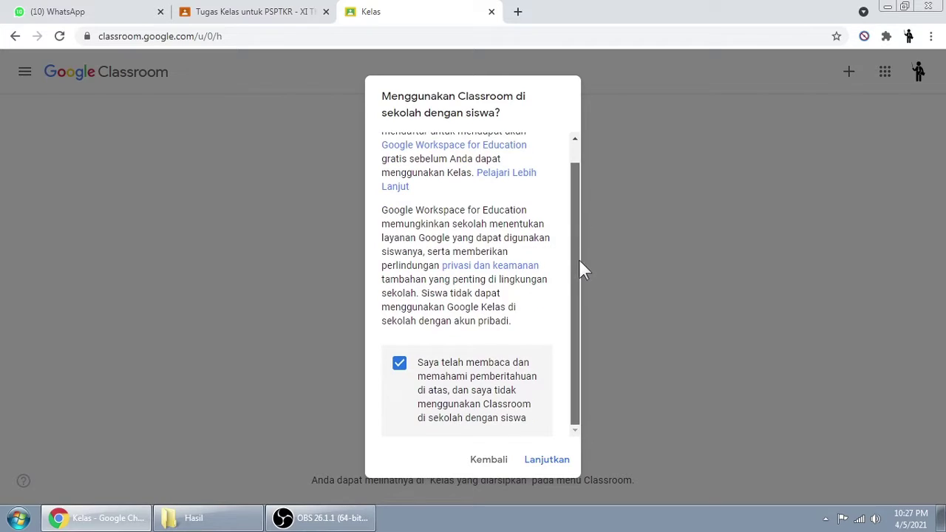
click(546, 458)
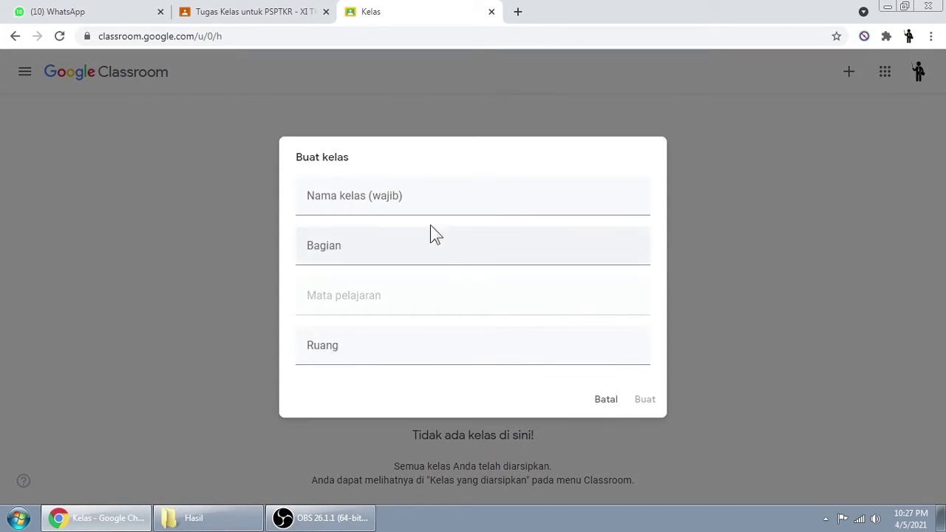
Name the class "X IPA 1" and enter "Jam Ke 07.30 - 09.00" as its section (Bagian).
click(382, 196)
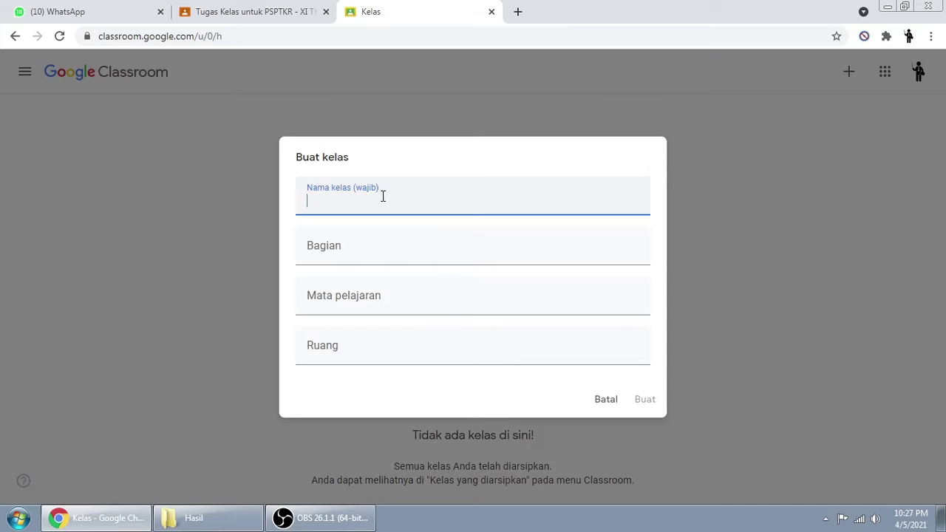
text(X IPA 1)
click(353, 255)
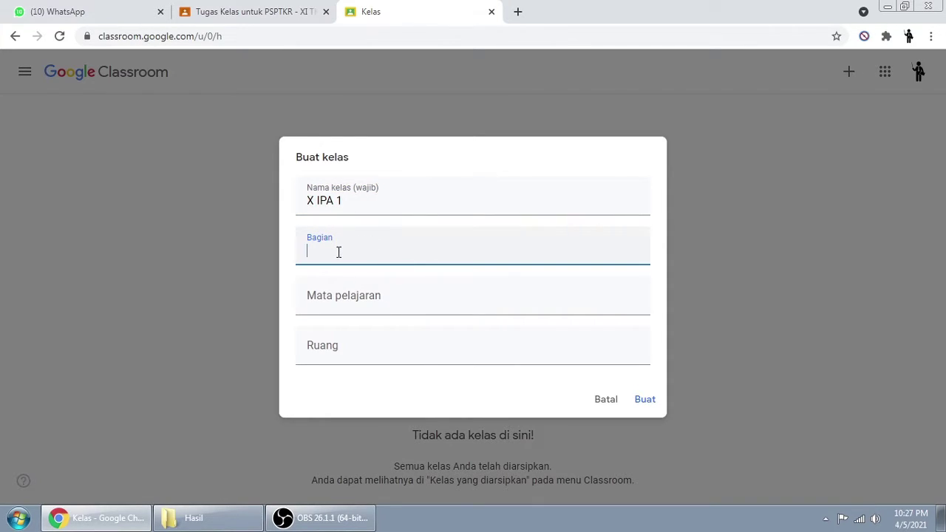
text(Jam Ke 07.30-09.00)
click(379, 252)
click(382, 251)
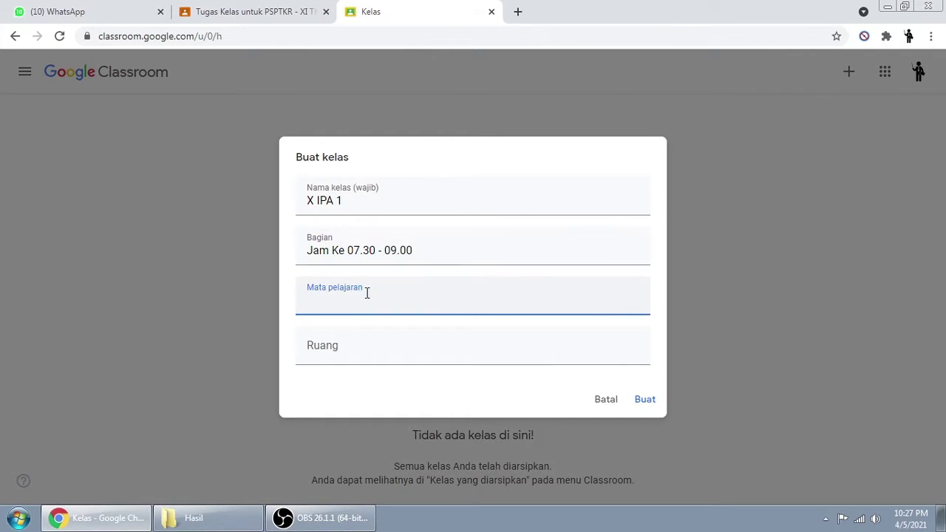
Set the subject (Mata pelajaran) to "Matematika" and the room (Ruang) to 12, and create the class.
text(MA)
text(term)
key(BackSpace)
key(BackSpace)
text(matika)
click(345, 343)
text(1)
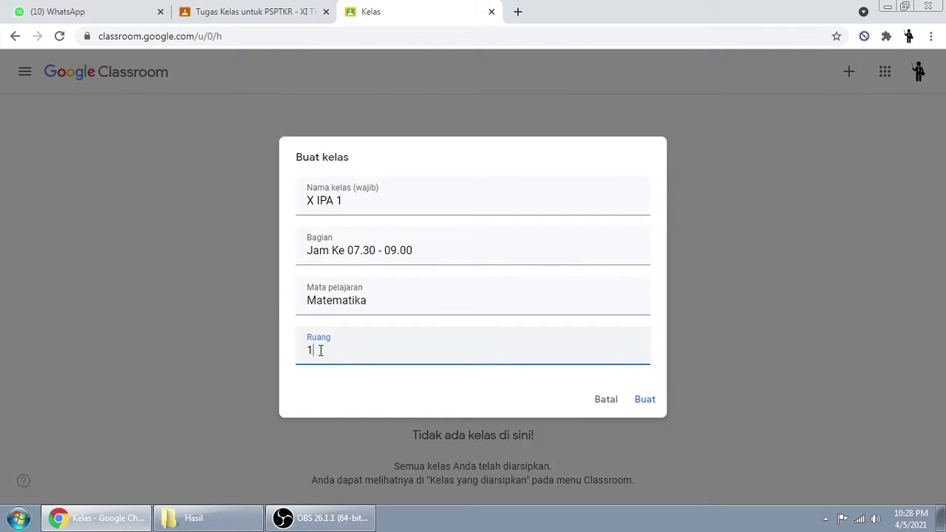
text(2)
click(645, 399)
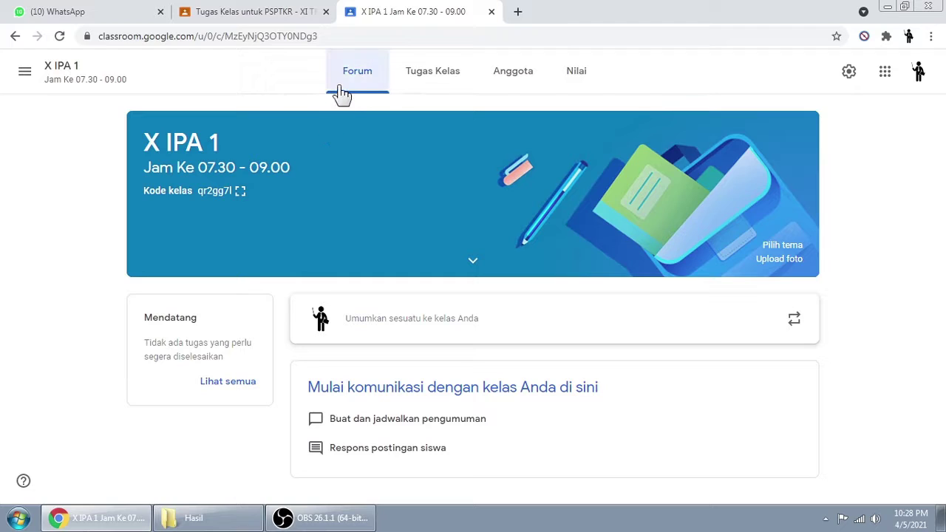
Look through the class's Tugas Kelas, Anggota and Nilai pages and return to the Forum.
click(431, 78)
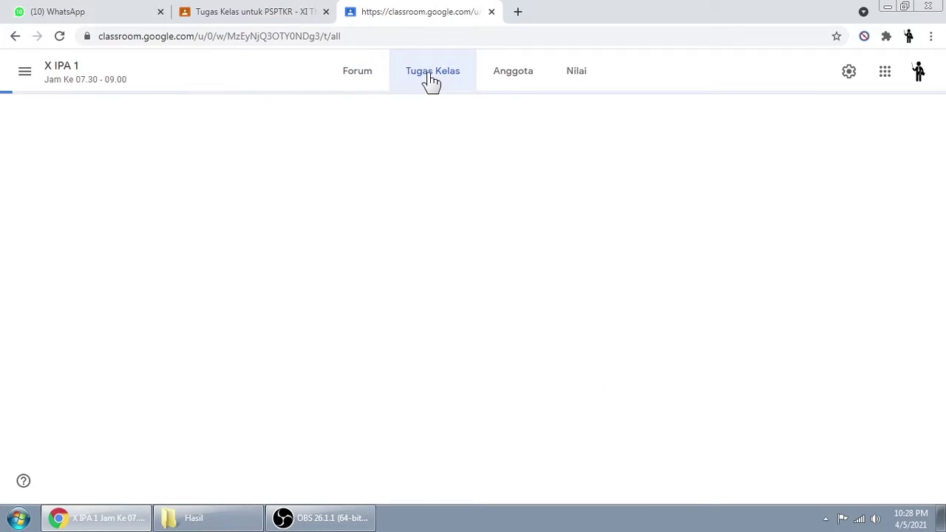
click(507, 80)
click(573, 76)
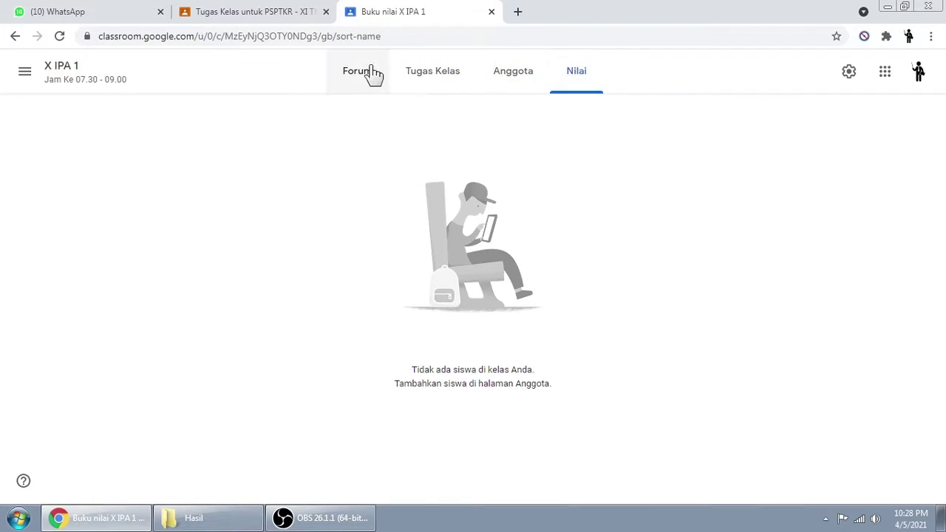
click(369, 74)
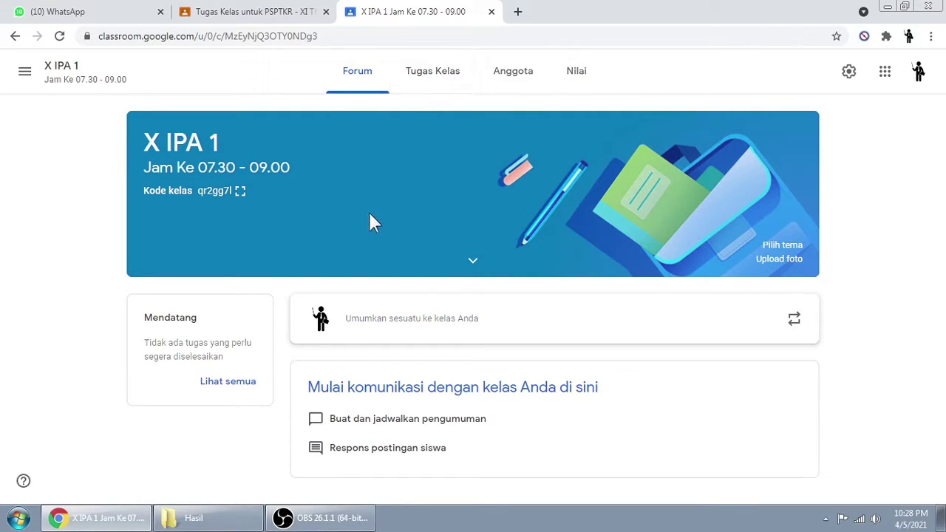
Create a Materi item in the class work, titled "Materi Statistik", with the description "Bacalah materi ini baik!".
click(434, 93)
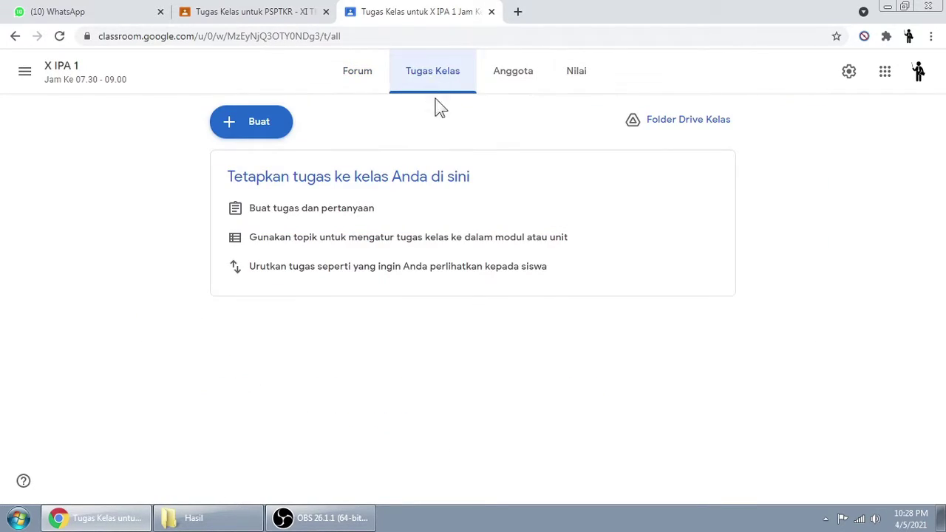
click(281, 135)
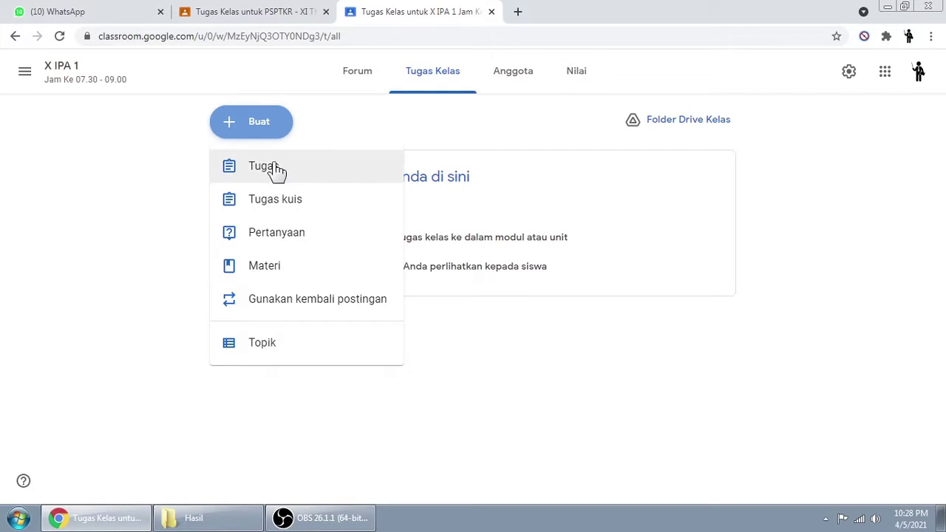
click(274, 277)
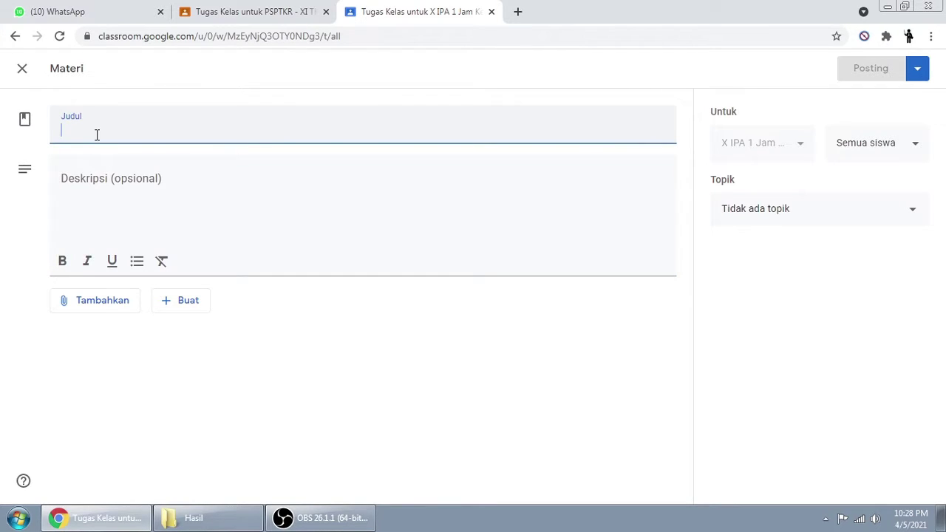
text(Materi S)
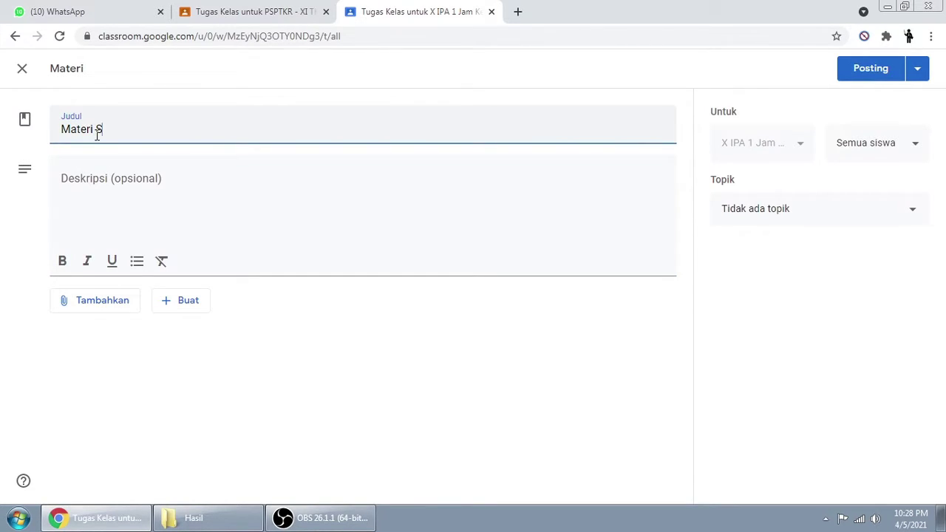
text(tas)
text(istik)
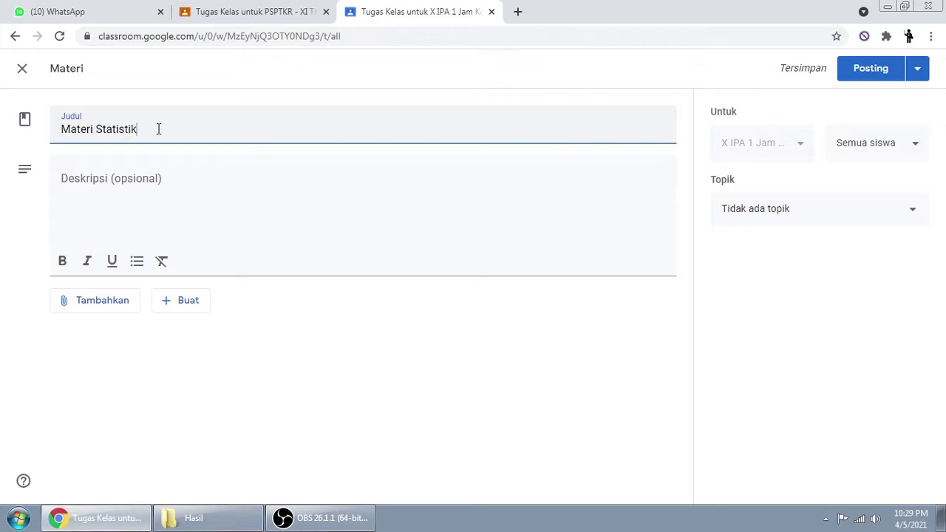
click(120, 181)
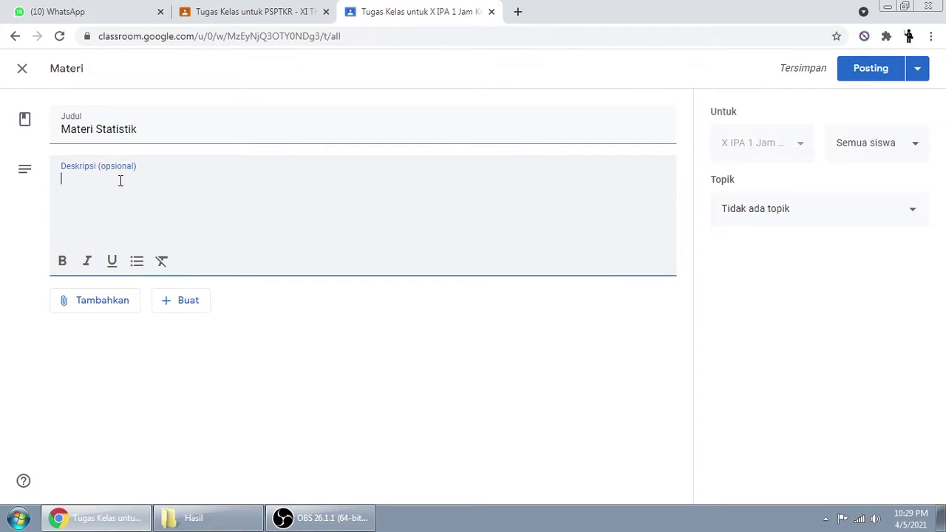
text(Bacalah materi ini baik!)
Attach the file "Pengenalan Istilah Statistik Data Tunggal dalam Matematika" to the material by uploading it from the desktop's MATERI folder.
click(103, 303)
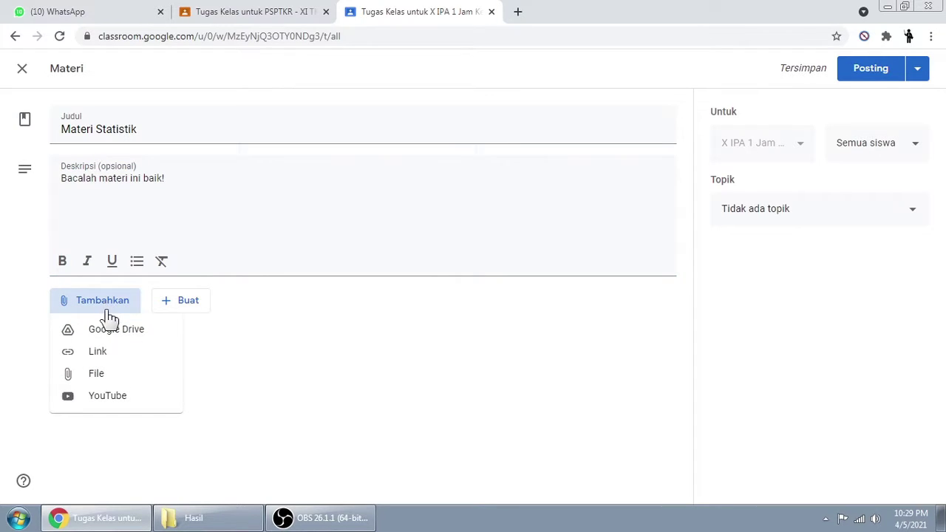
click(95, 305)
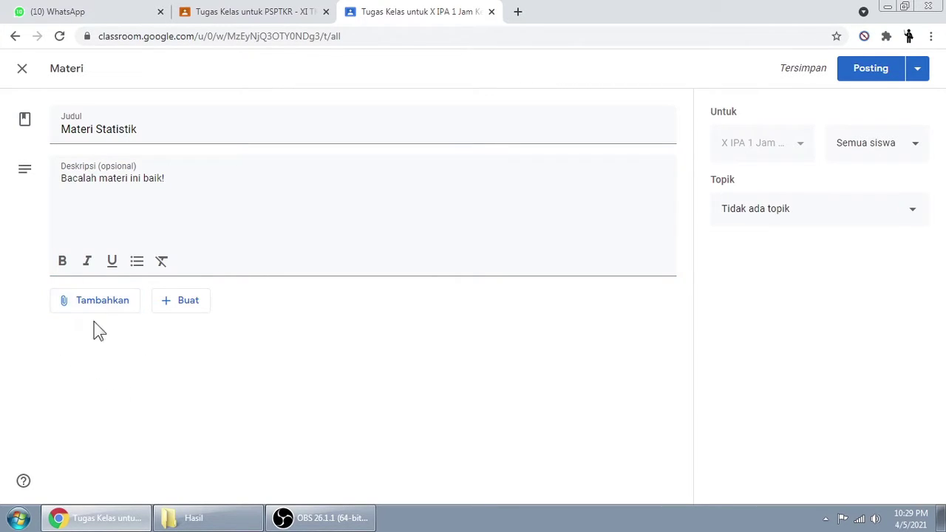
click(87, 311)
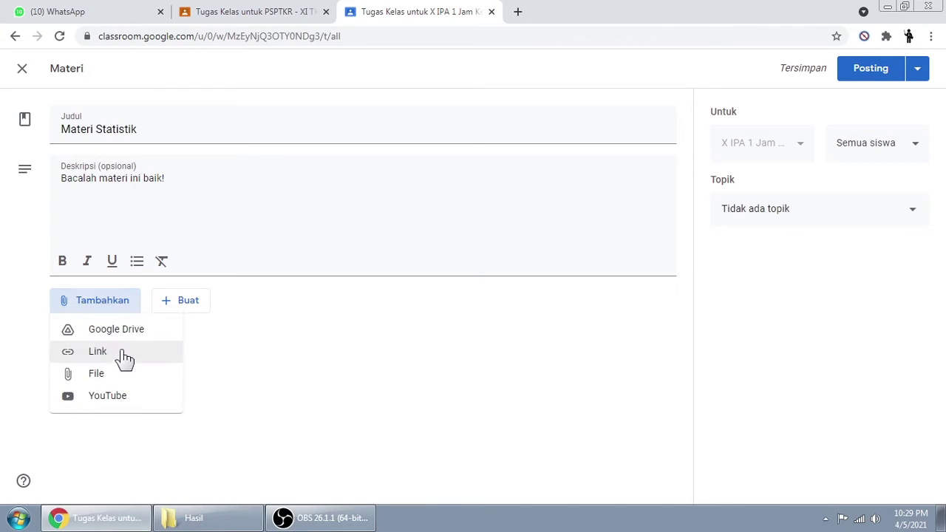
click(96, 380)
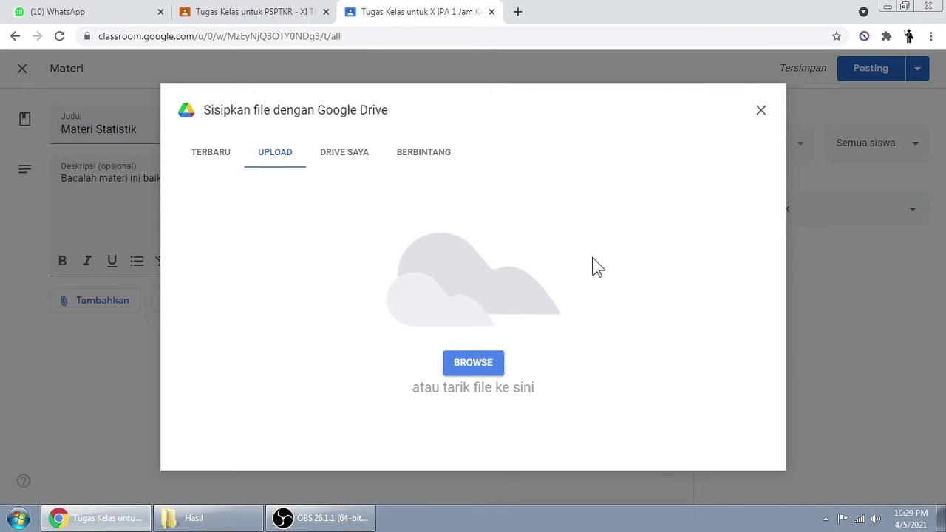
click(273, 157)
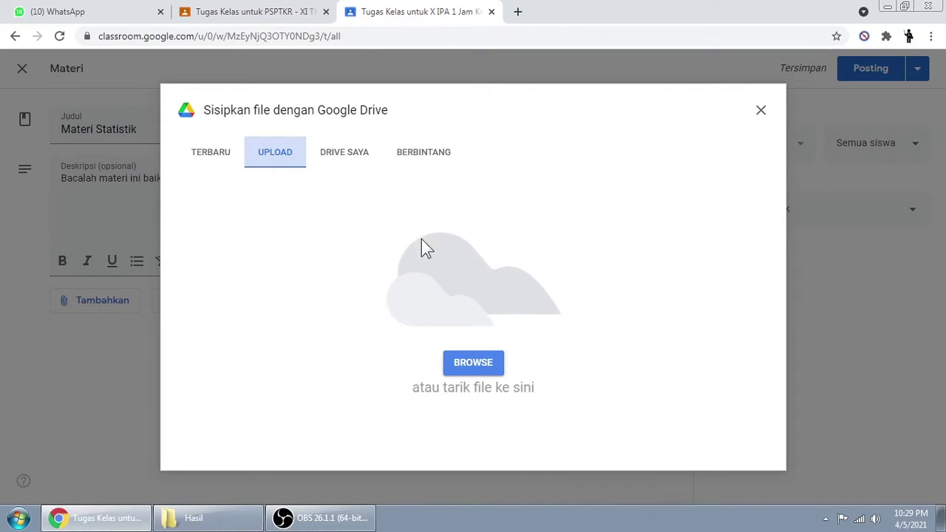
click(470, 366)
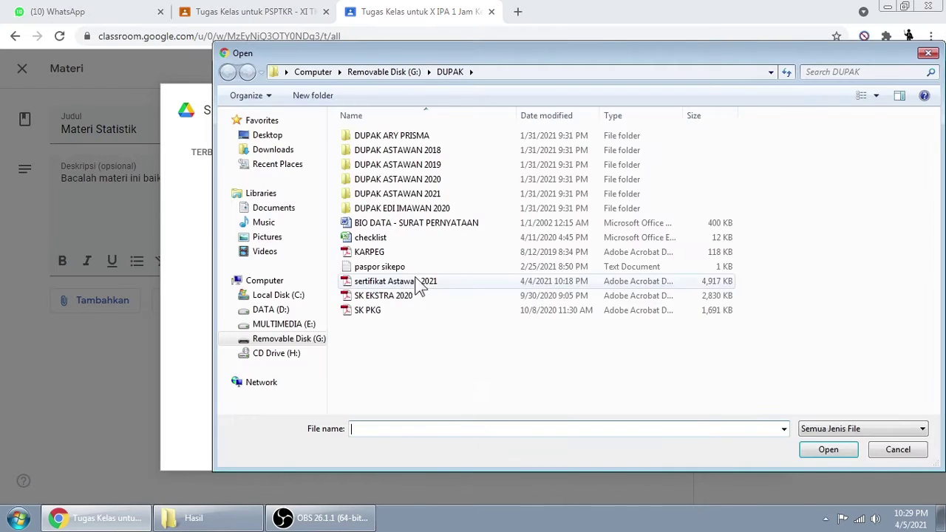
click(288, 325)
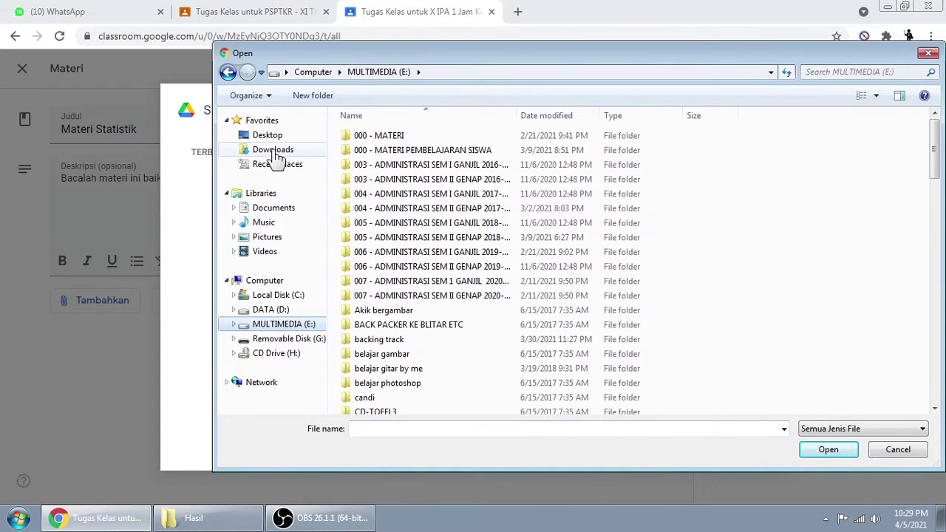
click(269, 138)
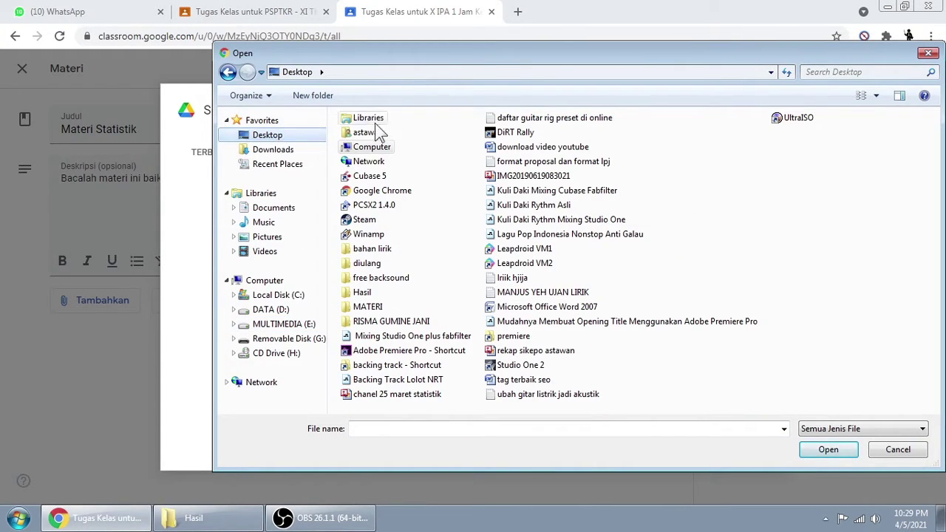
double_click(367, 307)
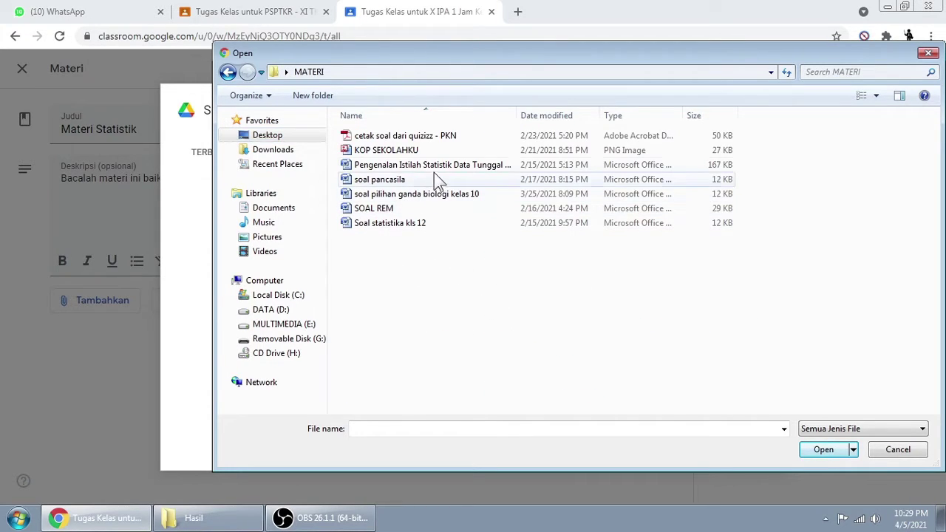
click(405, 167)
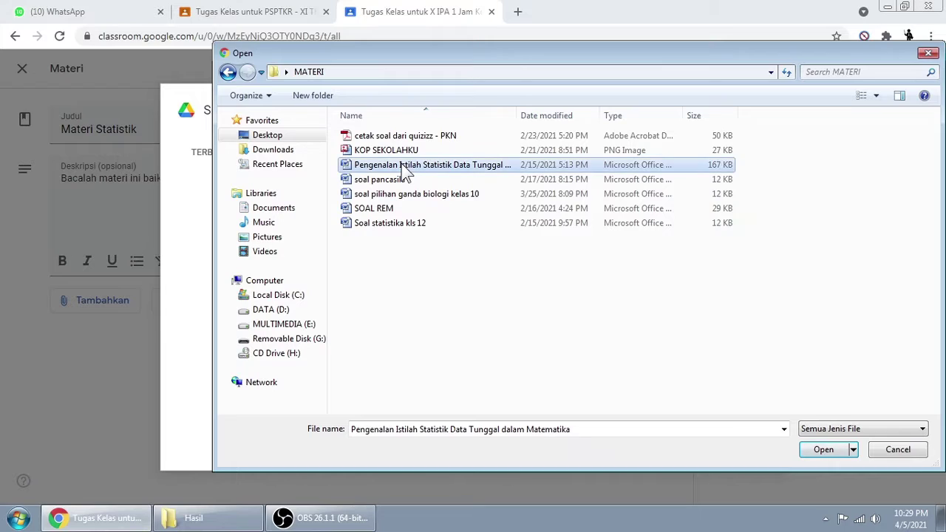
click(823, 451)
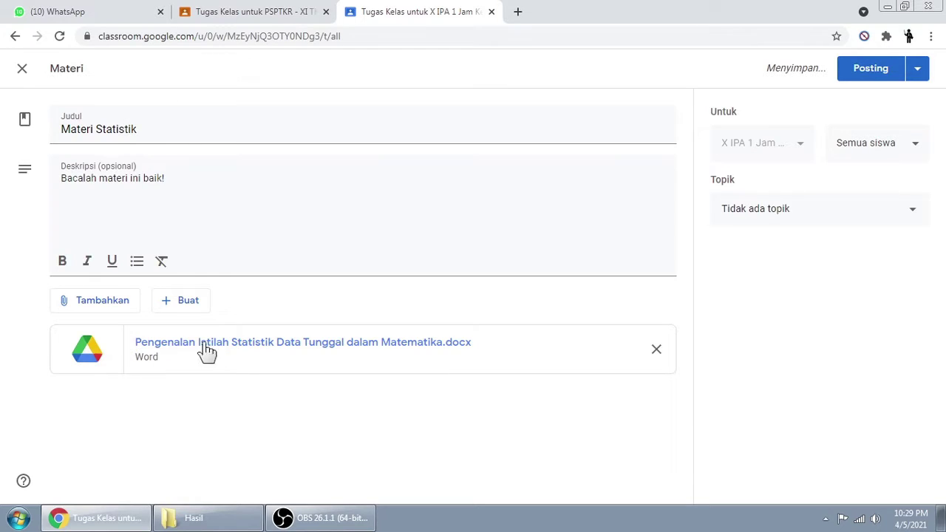
Keep the topic at "Tidak ada topik" and post the material to the class.
click(776, 222)
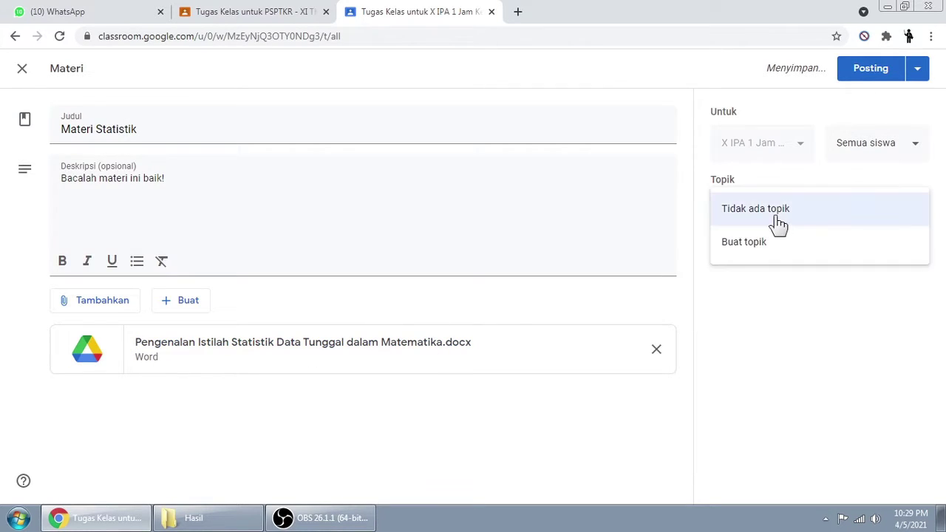
click(777, 222)
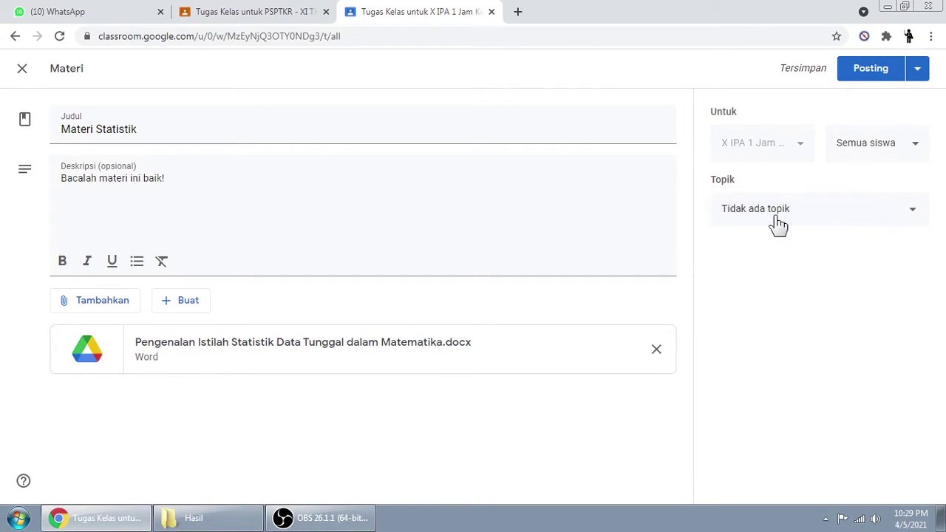
click(876, 75)
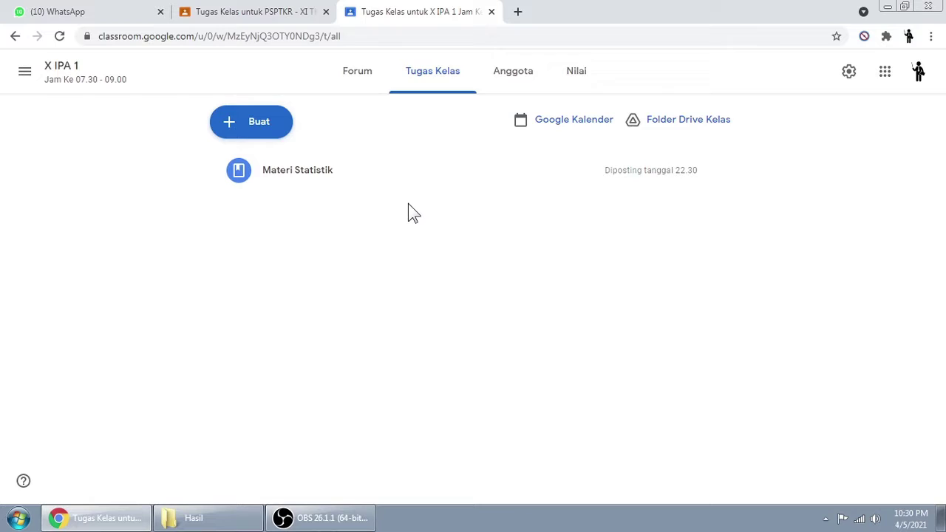
Create another Materi item in the class work, titled "Materi Perkalian", with the description "Bacalah materi ini dengan baik".
click(271, 136)
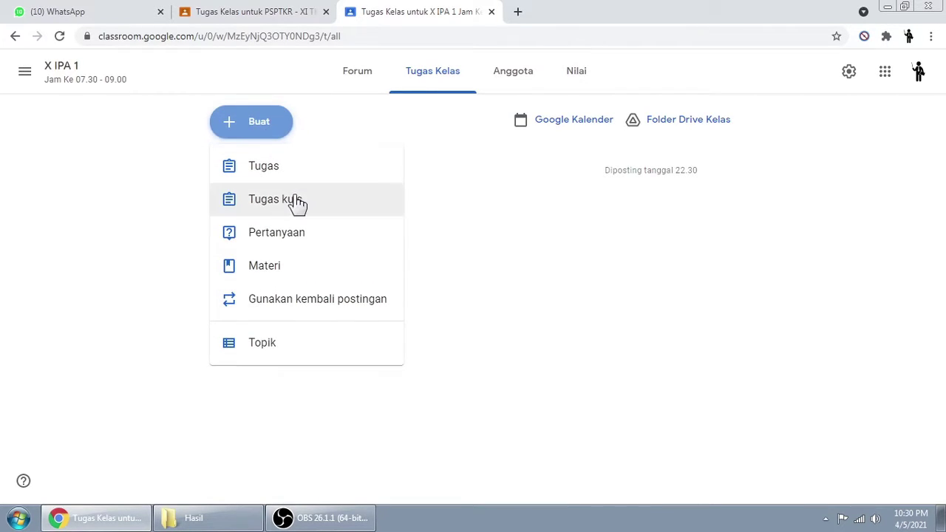
click(281, 268)
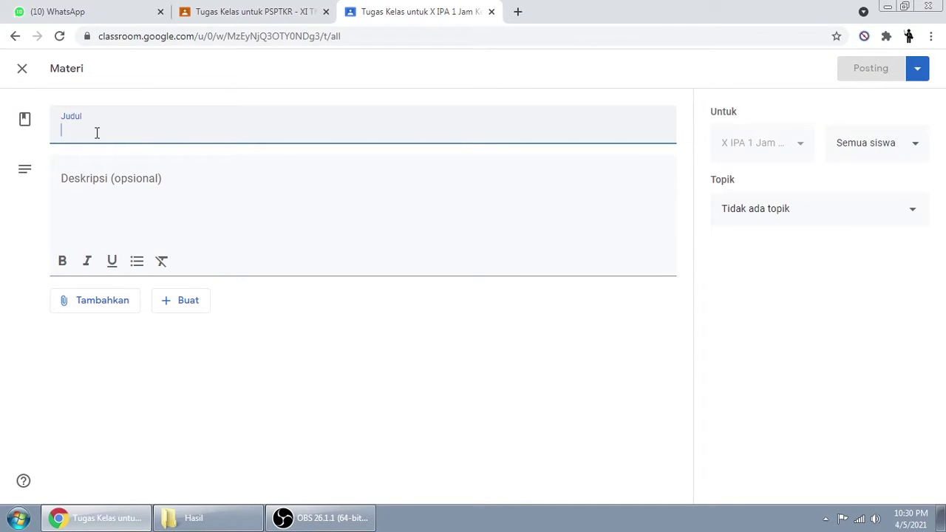
text(Materi Perkalian)
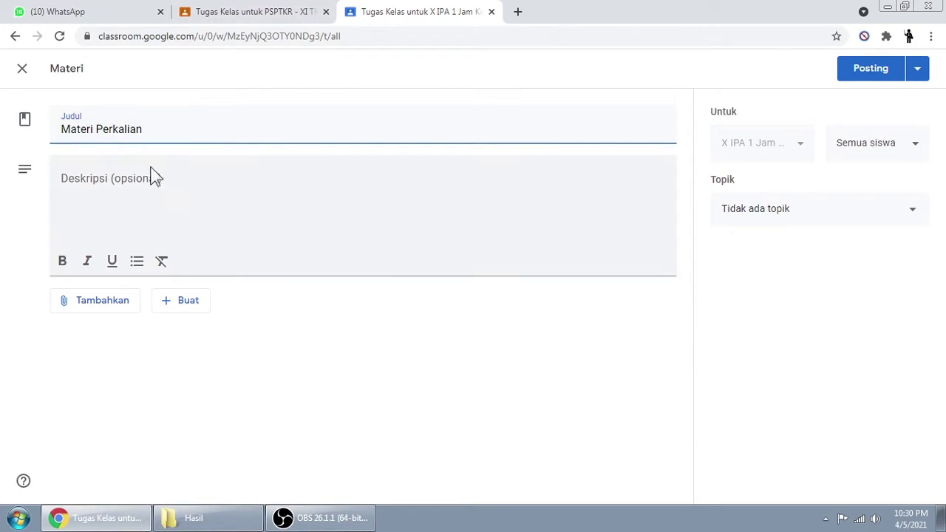
click(144, 176)
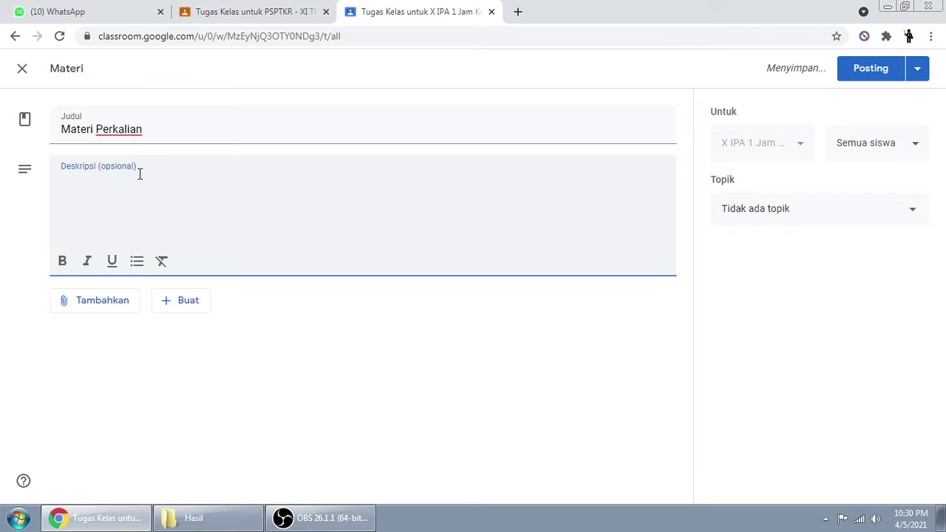
text(Bacala)
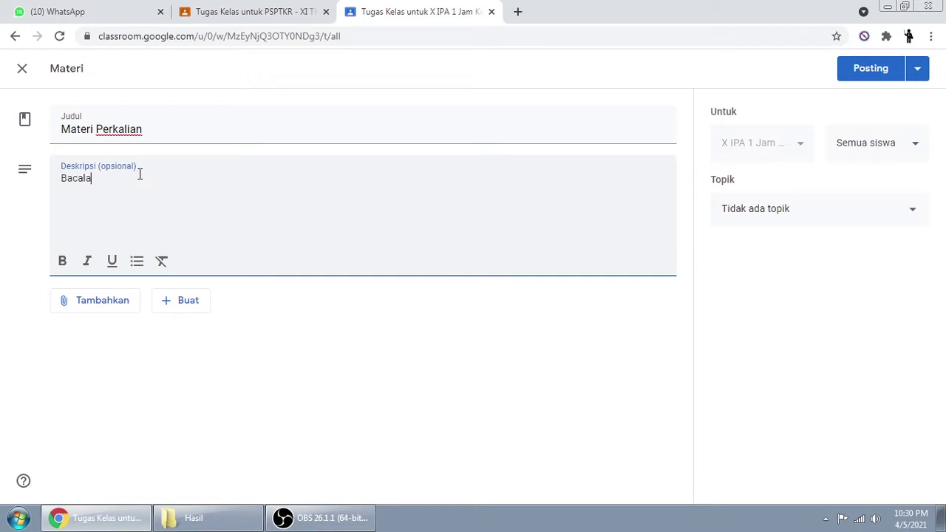
text(h materi ini dengan baik)
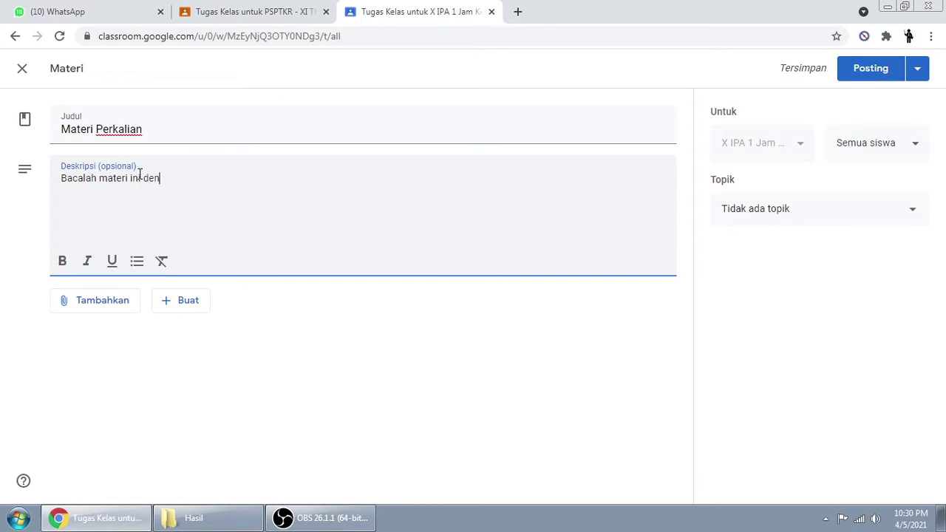
Upload "Lagu pop indonesia terbaik 2000an anti galau" from the Documents library as the material's attachment and post the material to the class.
click(117, 319)
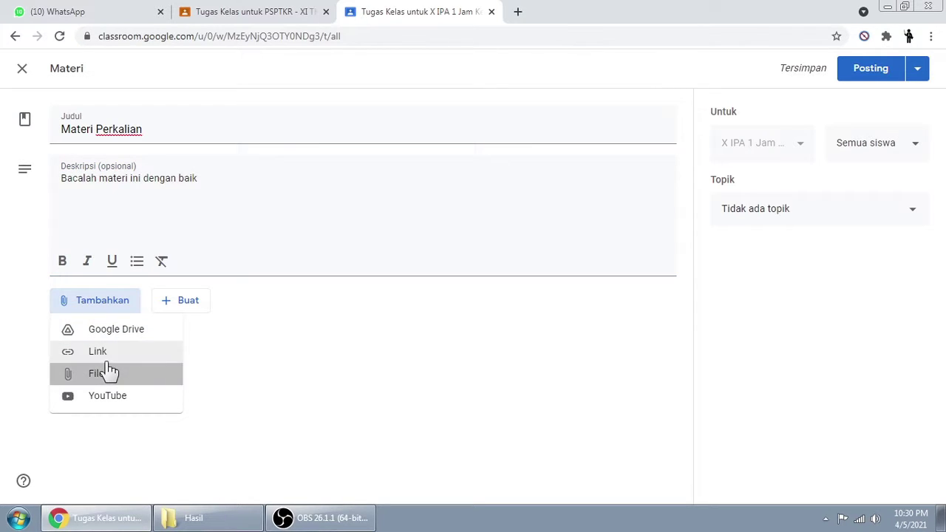
click(108, 372)
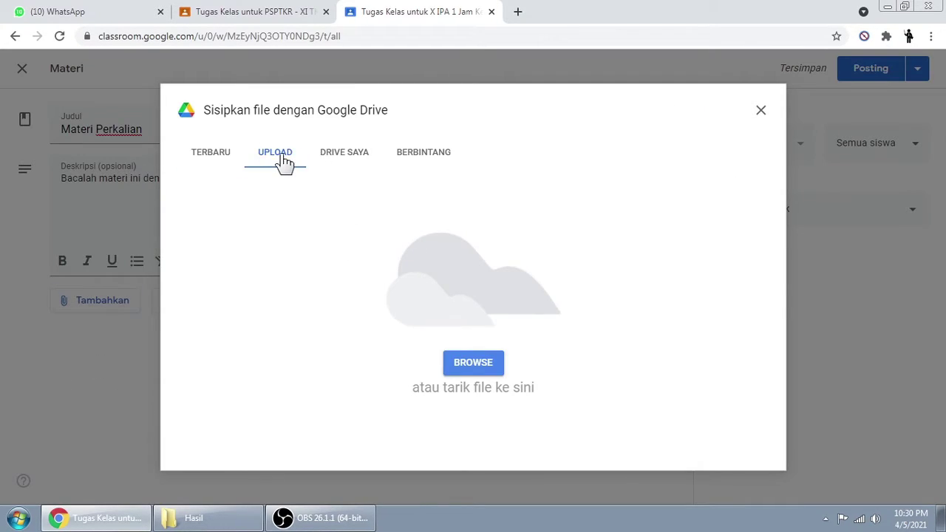
click(476, 366)
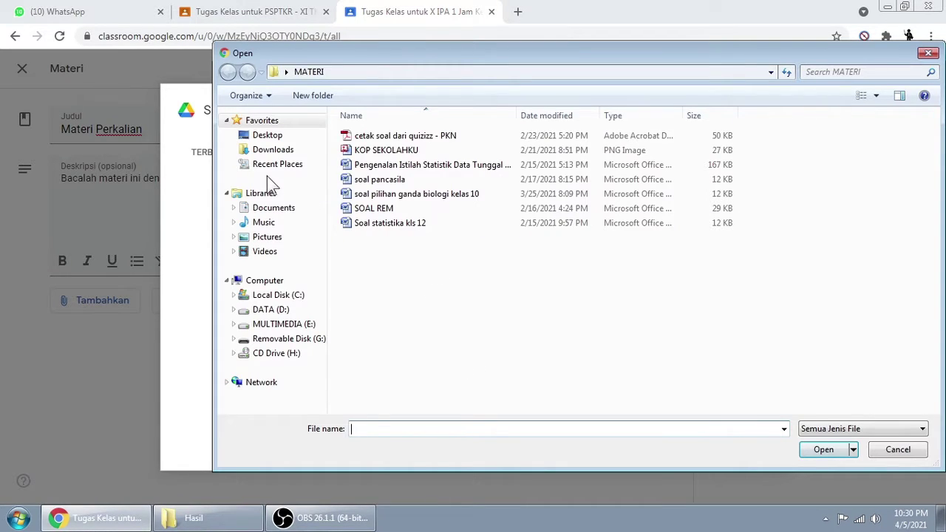
click(285, 150)
click(290, 209)
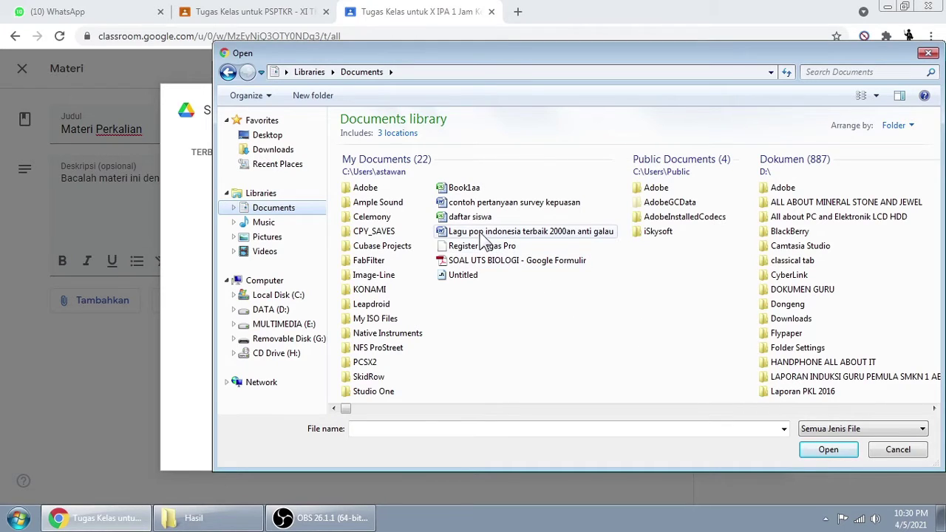
click(481, 234)
click(826, 450)
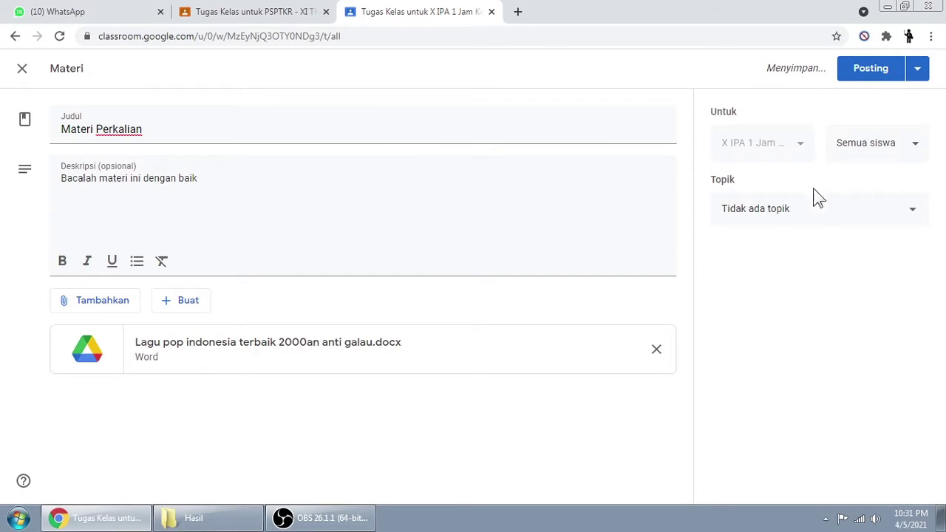
click(865, 72)
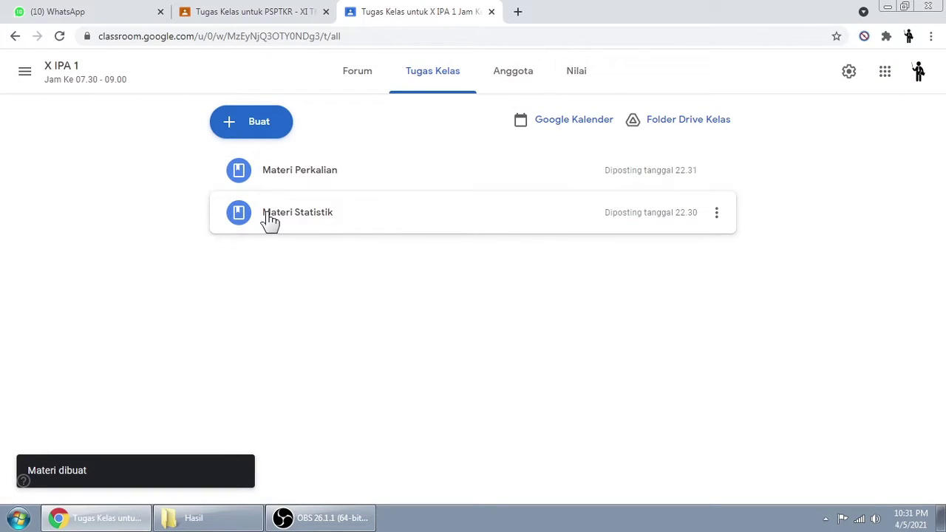
Review the posted details of Materi Perkalian and open the Word attachment of Materi Statistik for preview.
click(283, 174)
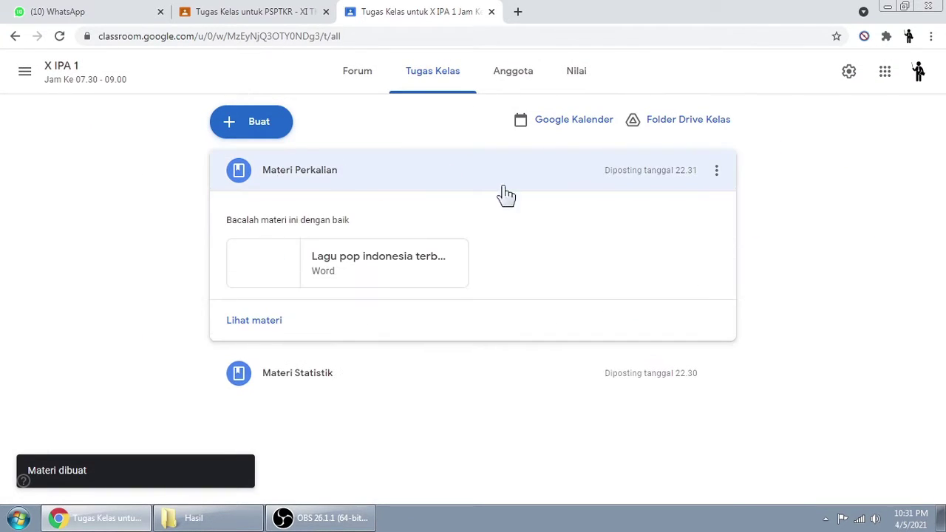
click(308, 172)
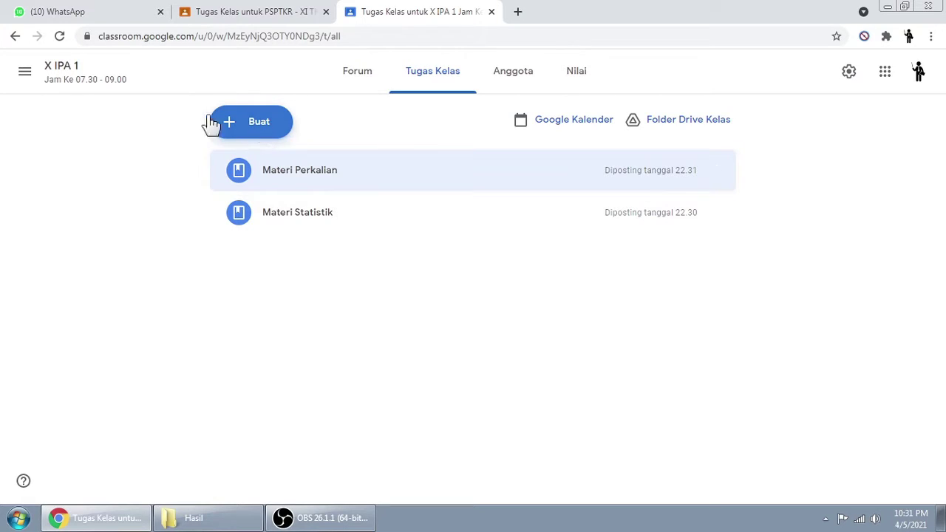
click(297, 224)
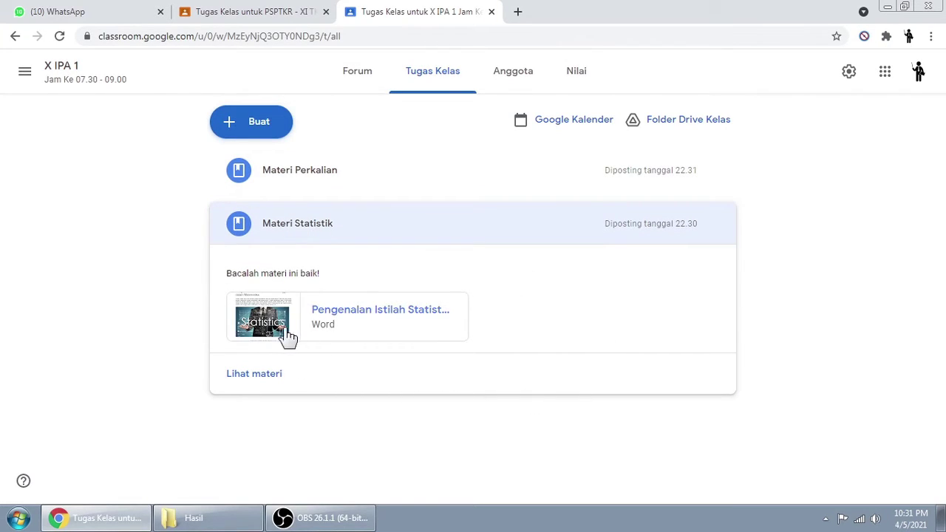
click(384, 321)
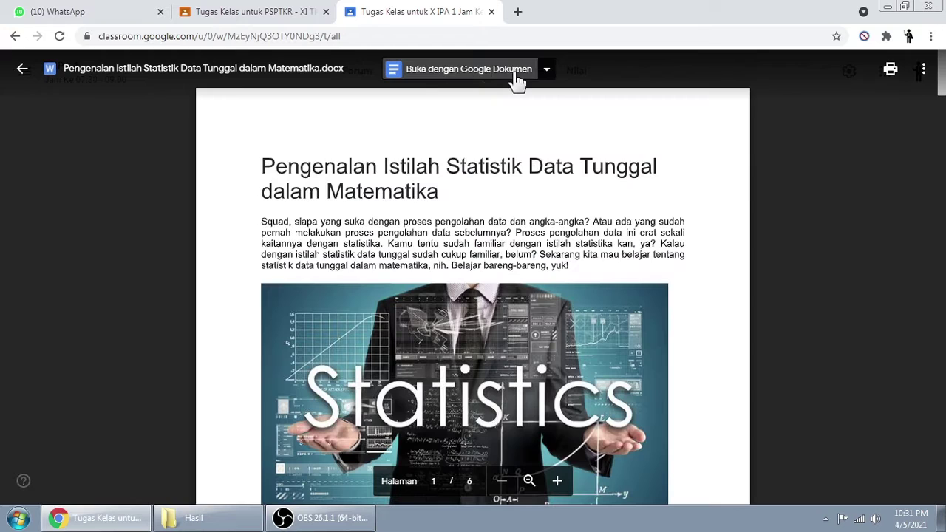
Examine the apps offered for opening the previewed statistics document and skim through its pages.
click(548, 70)
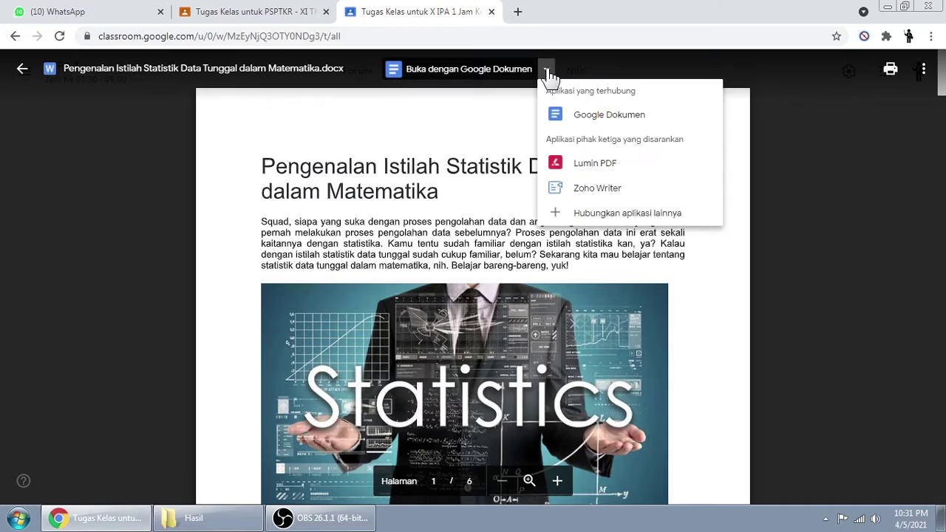
click(589, 66)
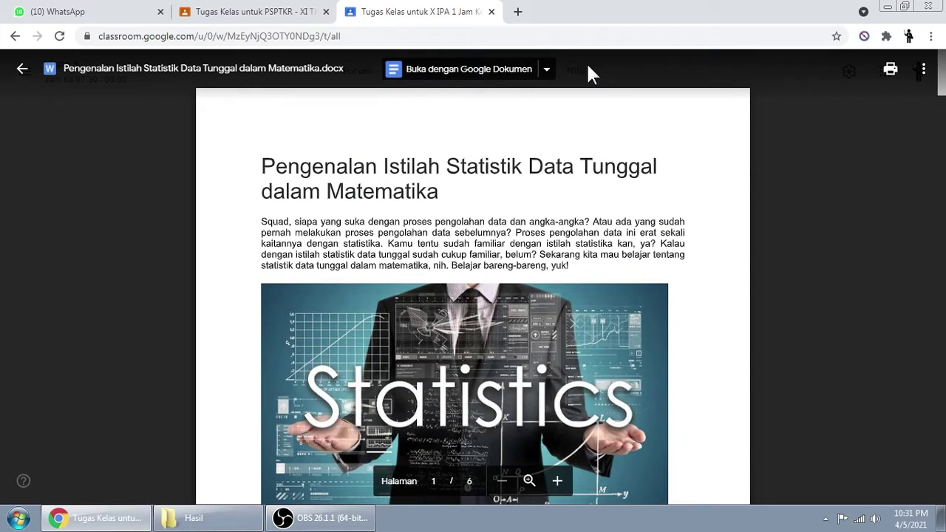
click(546, 70)
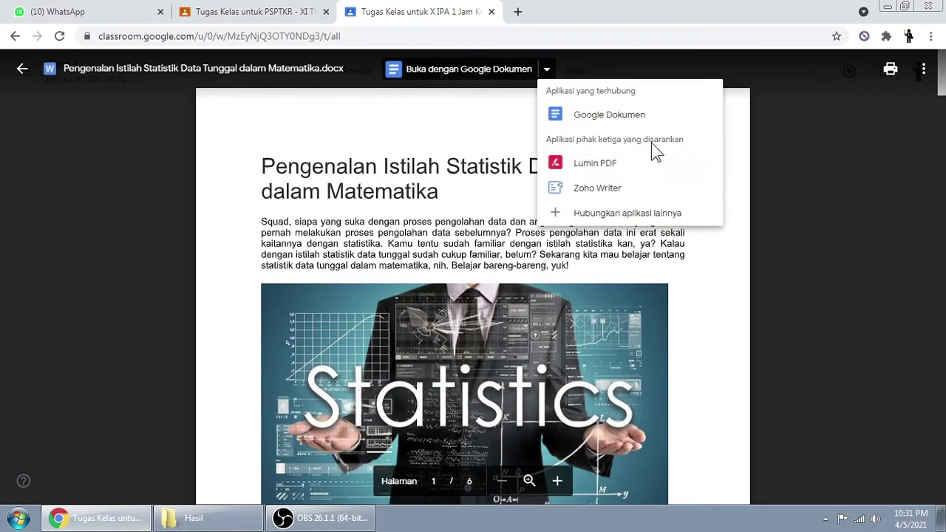
click(579, 66)
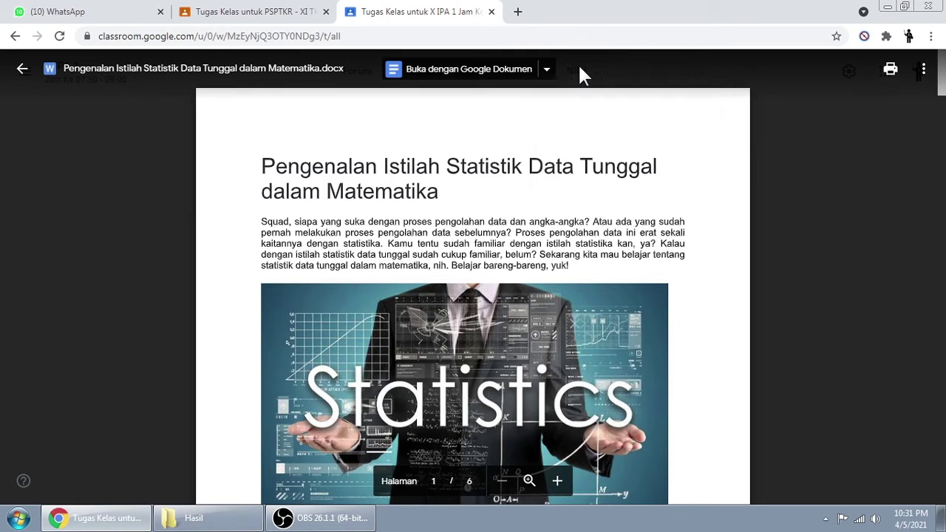
scroll(544, 204, down, 10)
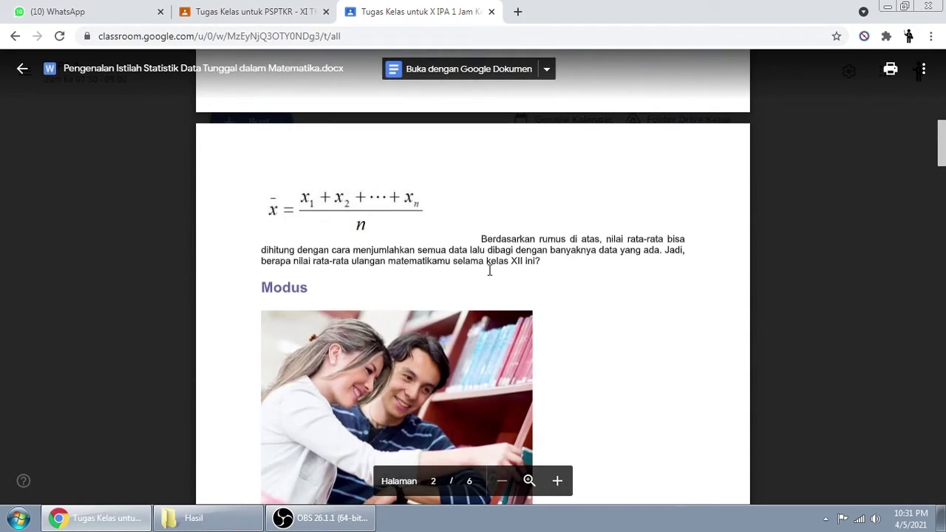
scroll(589, 274, down, 8)
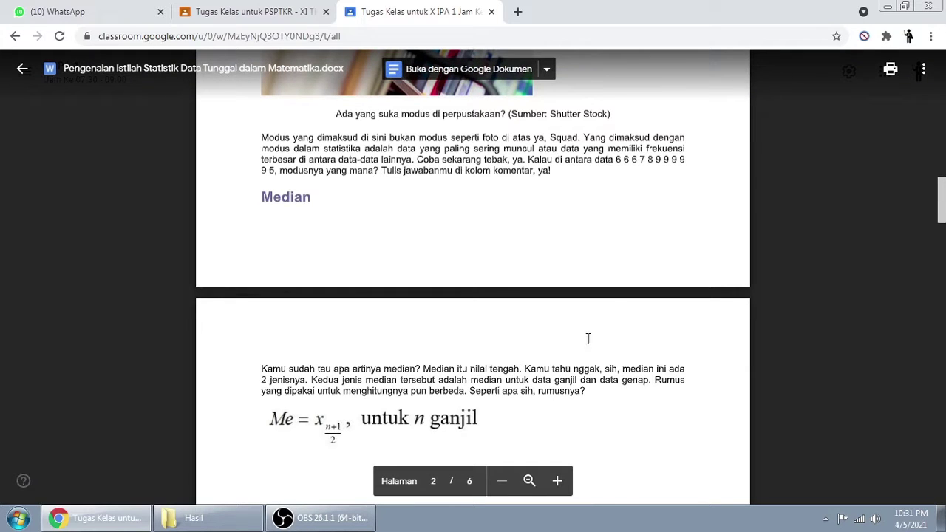
scroll(619, 308, up, 18)
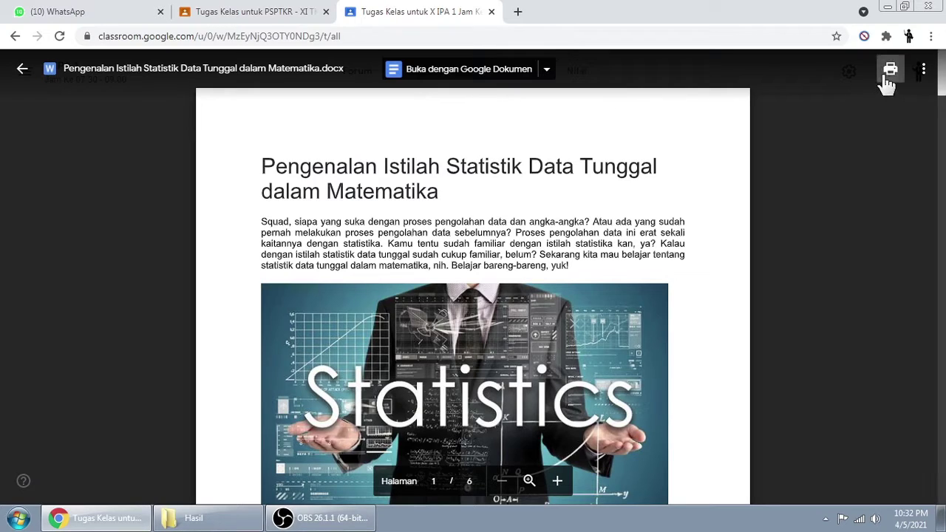
Check the additional options for the previewed document, return to the class work list and collapse Materi Statistik.
click(922, 69)
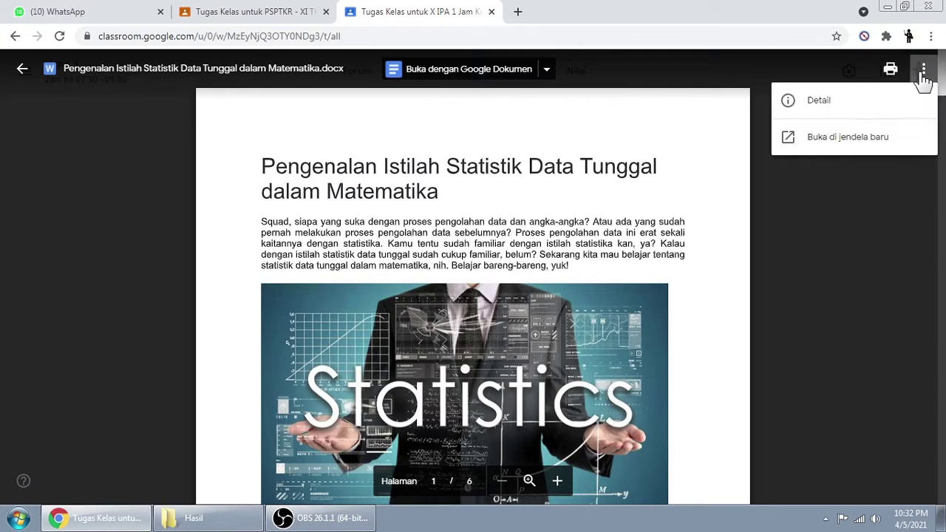
click(851, 178)
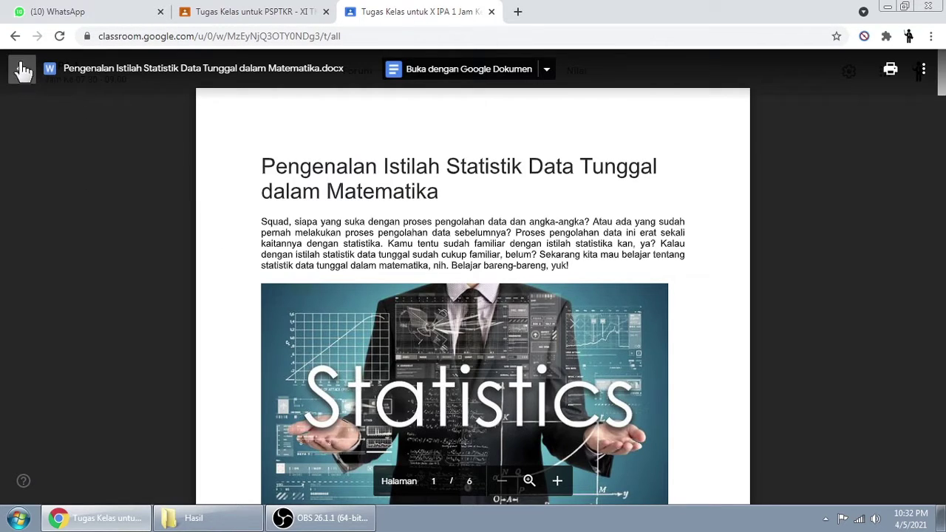
click(21, 70)
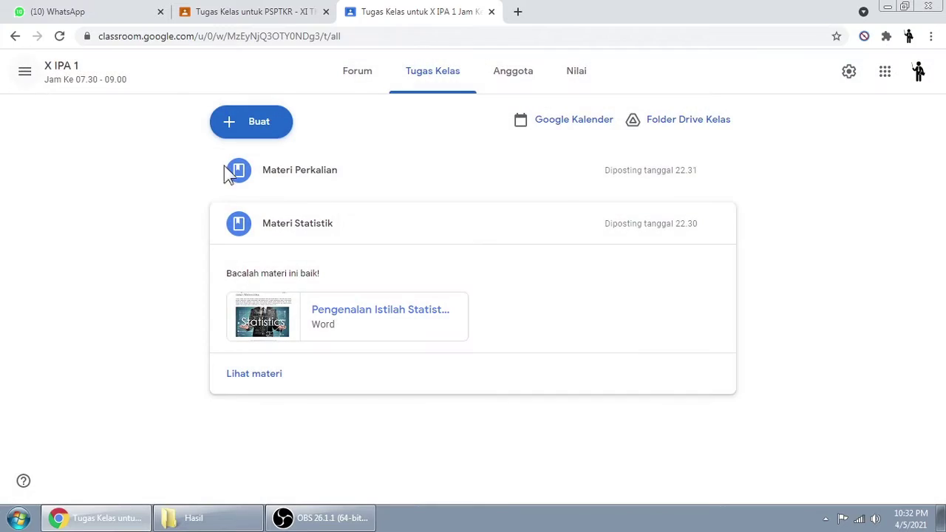
click(304, 224)
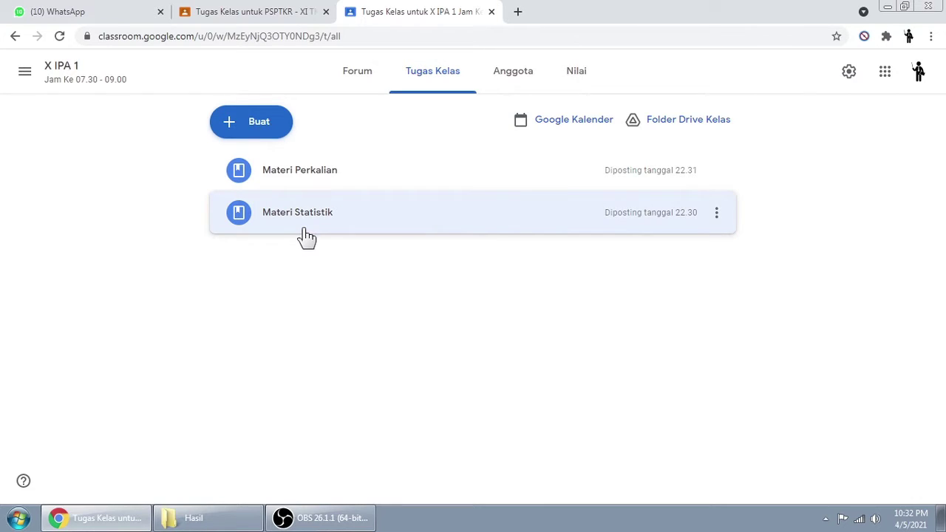
Add a topic named "MATERI" to the class work.
click(264, 133)
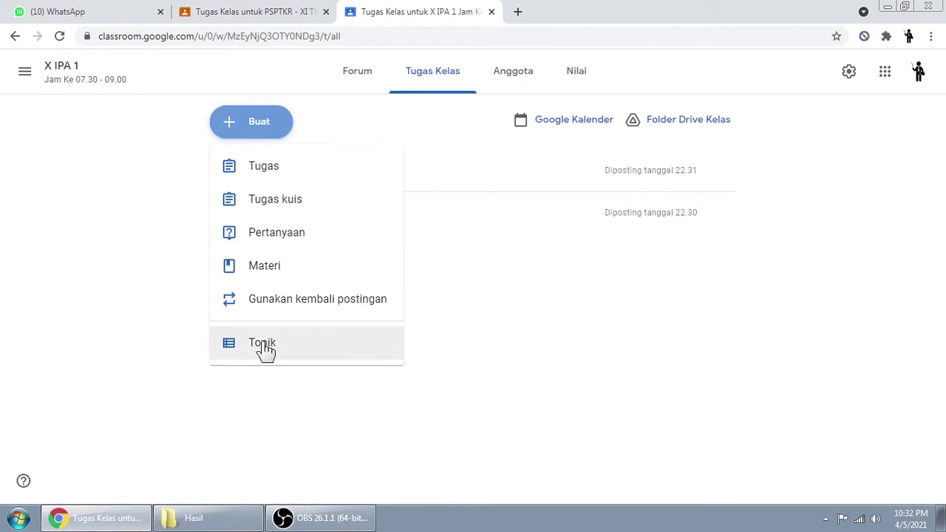
click(268, 344)
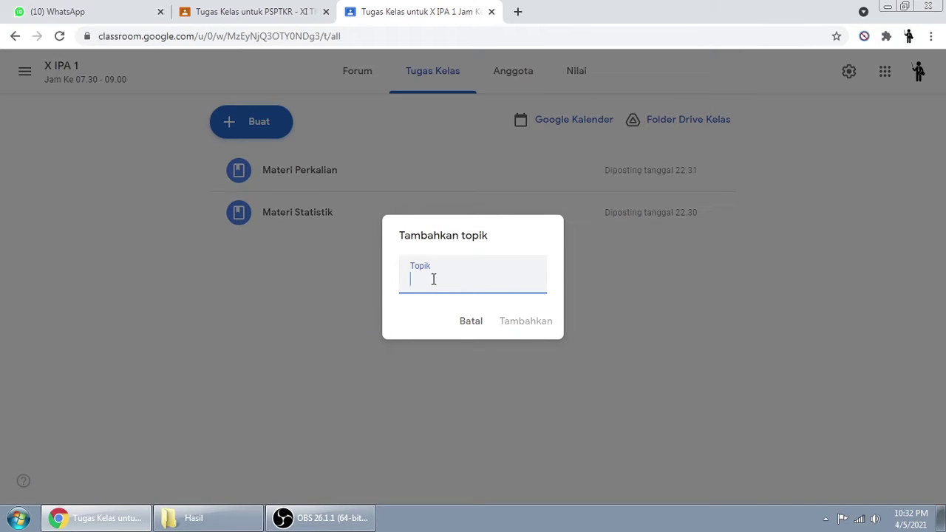
text(MATERI)
click(534, 328)
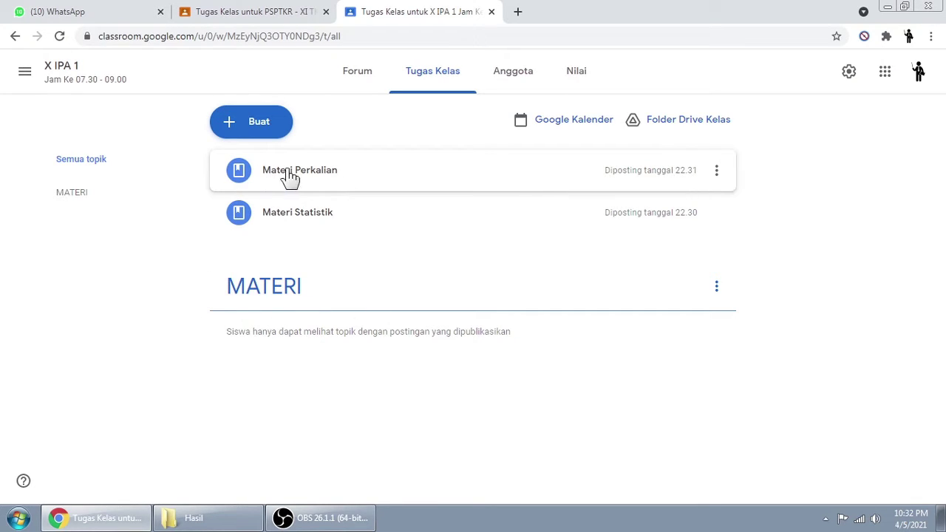
Edit Materi Perkalian to assign it to the topic MATERI and save the change.
click(713, 172)
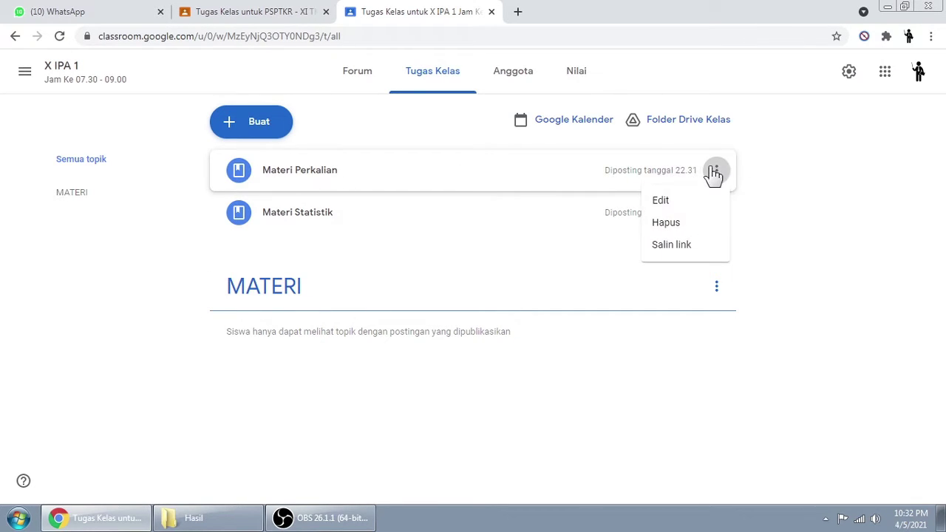
click(671, 200)
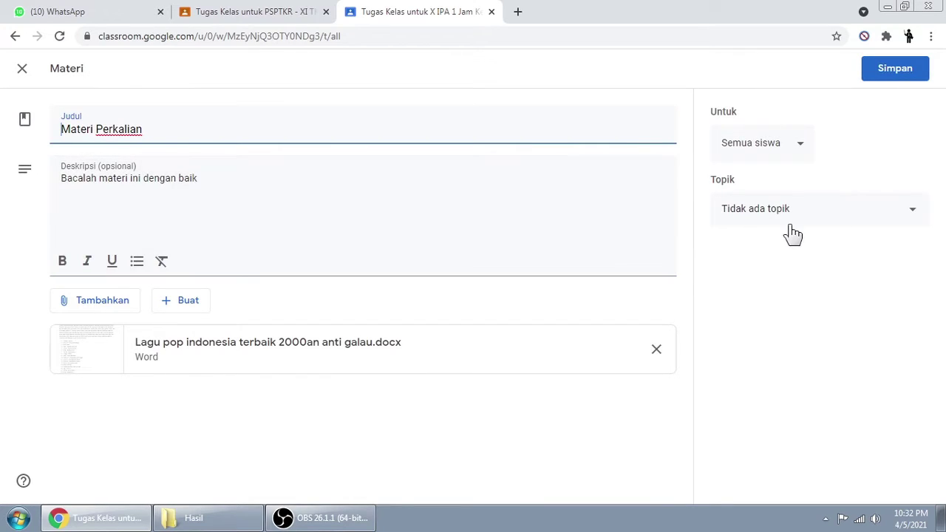
click(763, 212)
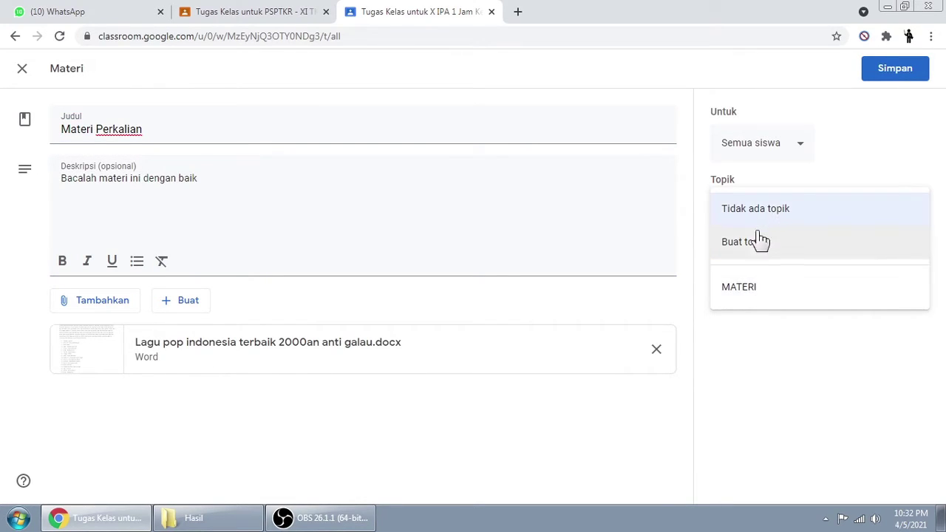
click(751, 296)
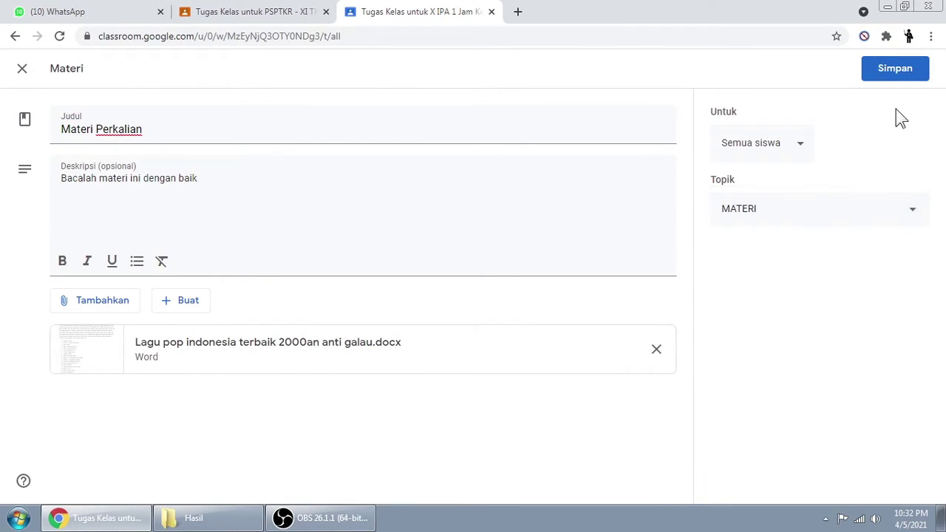
click(883, 76)
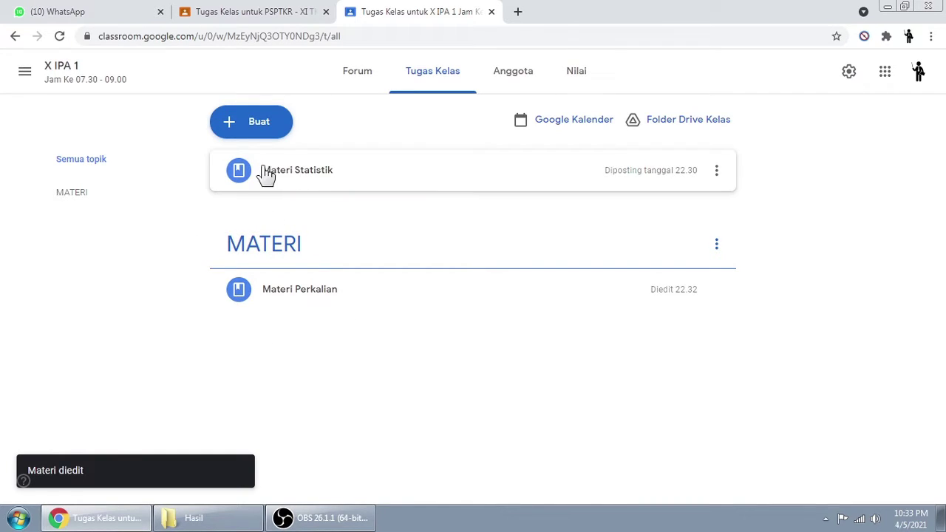
Edit Materi Statistik to assign it to the topic MATERI and save the change.
click(718, 174)
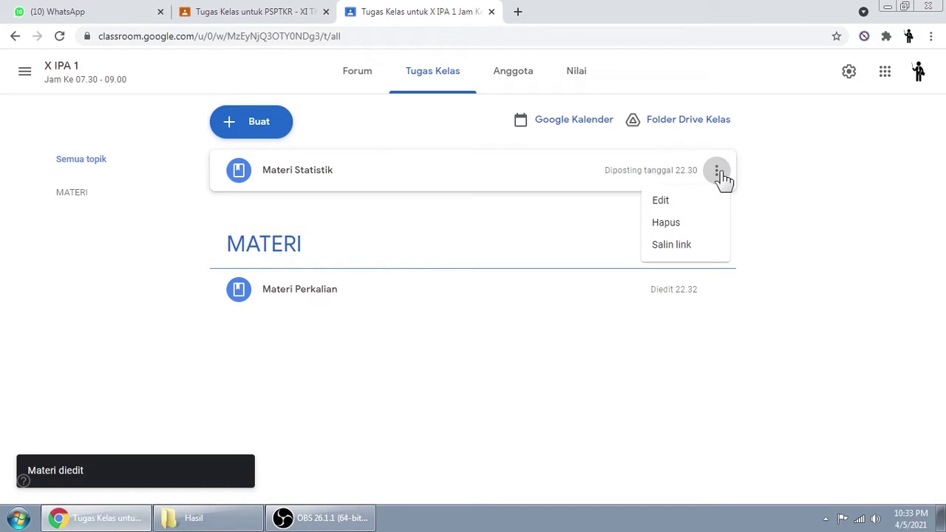
click(663, 201)
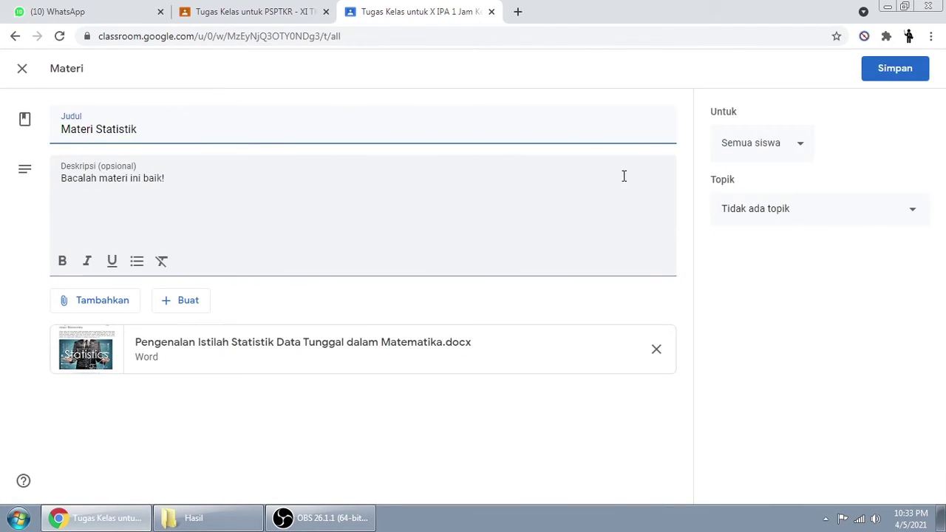
click(775, 215)
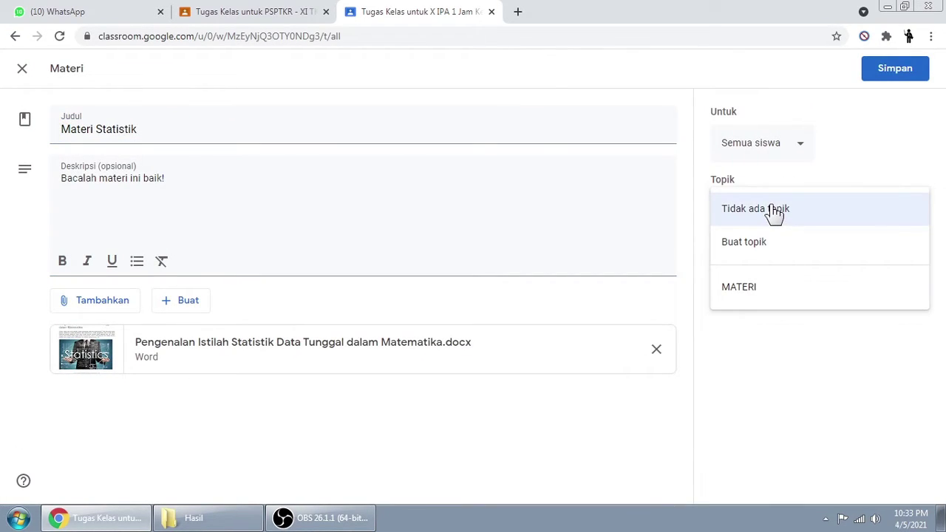
click(741, 294)
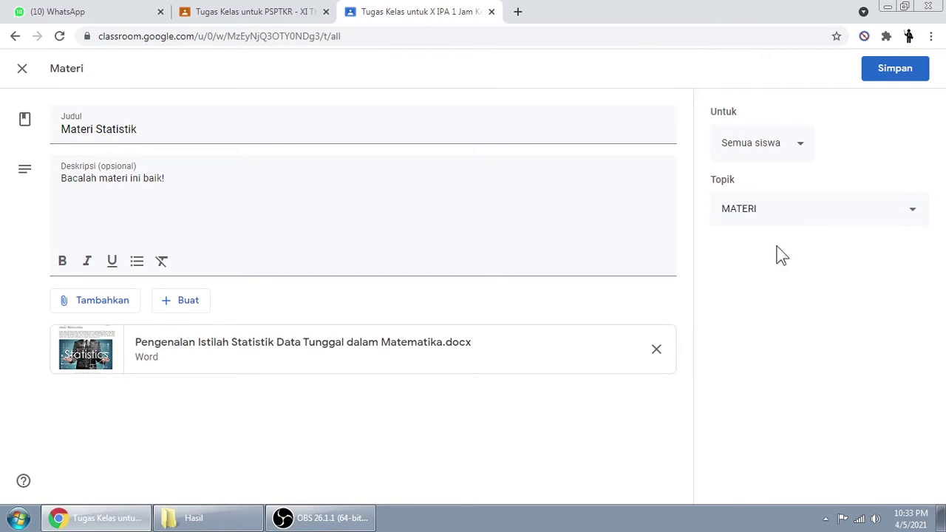
click(878, 77)
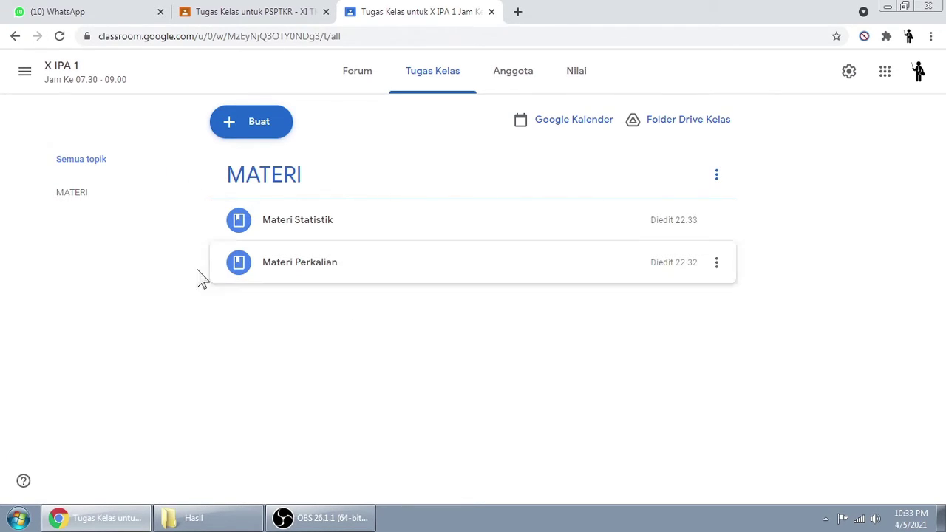
Add another topic named "TUGAS" to the class work.
click(252, 133)
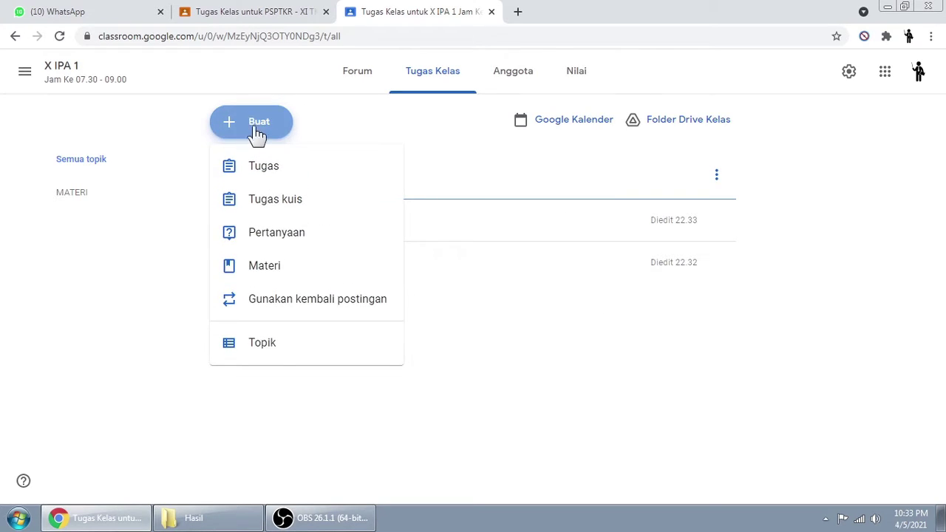
click(279, 347)
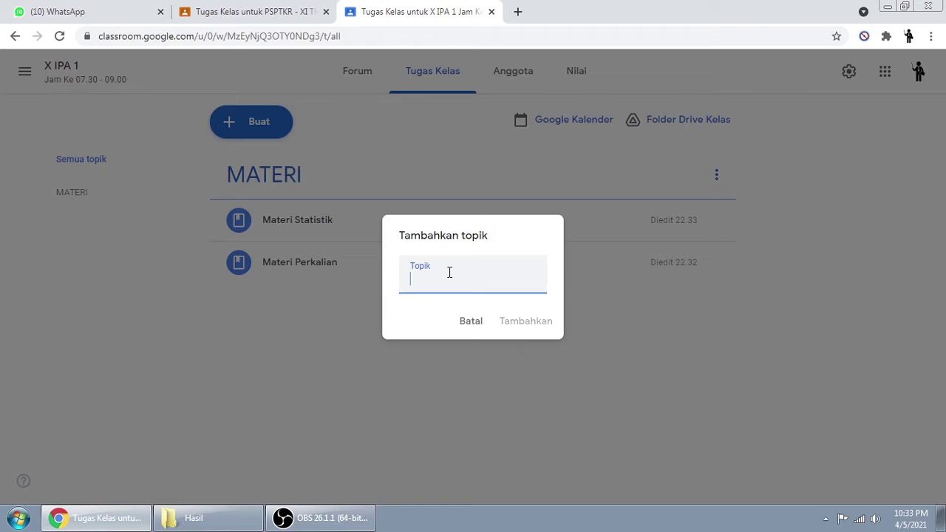
text(TUGAS)
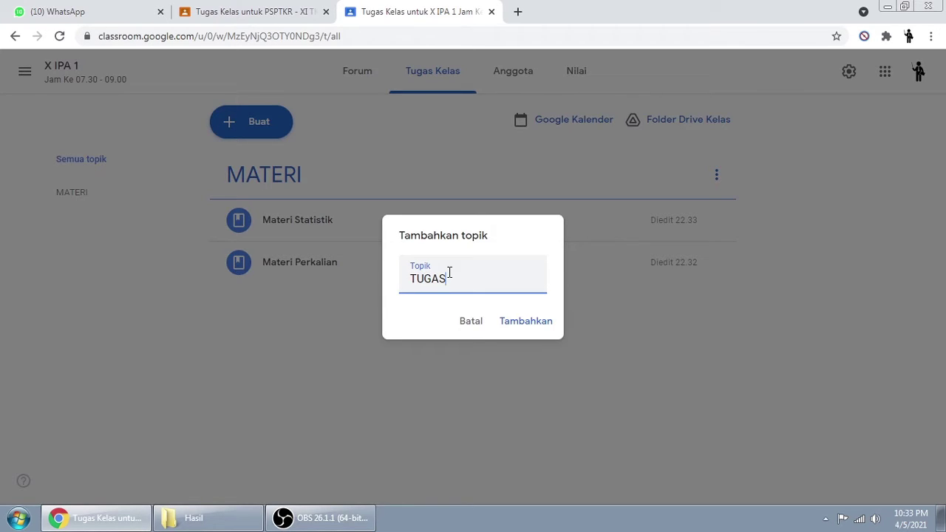
click(538, 324)
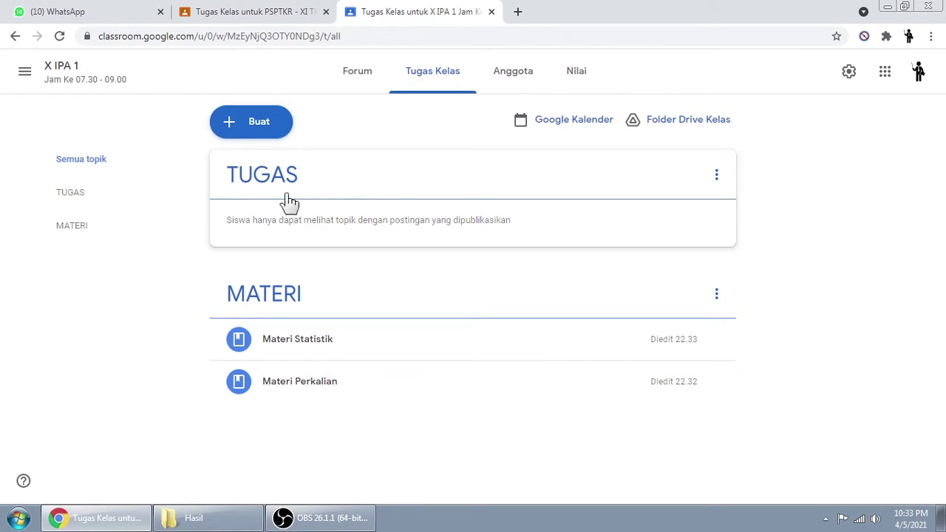
Create a new assignment (Tugas) titled "Tugas 1 Matematika - Integral".
click(279, 139)
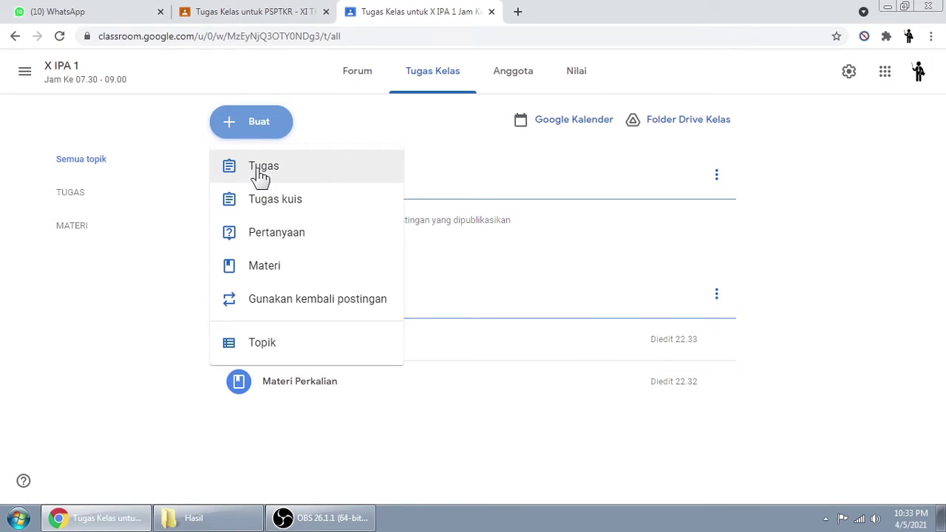
click(287, 181)
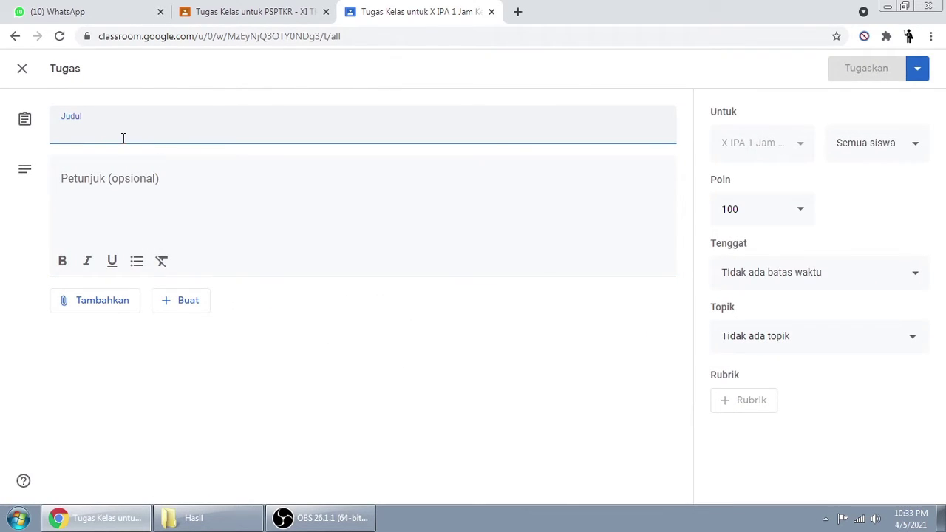
text(Tugas 1 Matematika -)
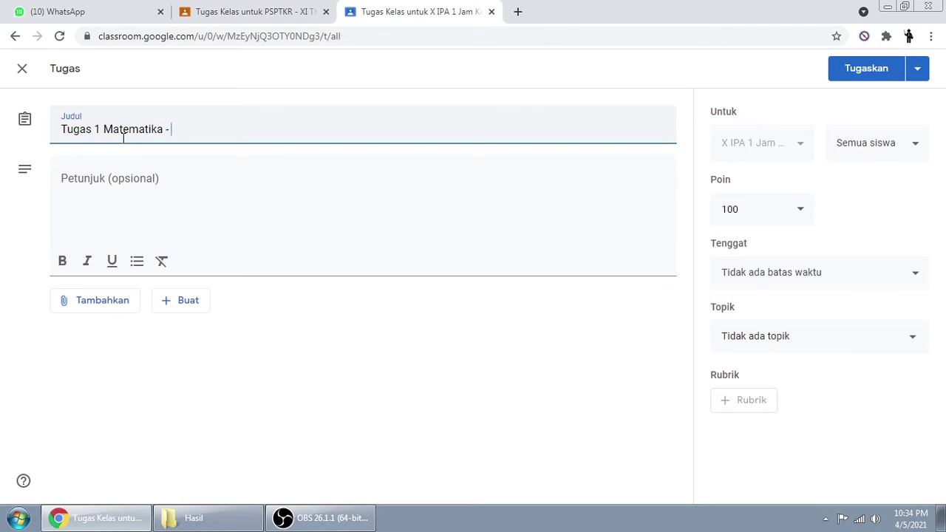
text(egral)
Enter the assignment instructions "Kerjakan tugas berikut ini di catatan lalu kirim fotonya di WA!".
click(116, 173)
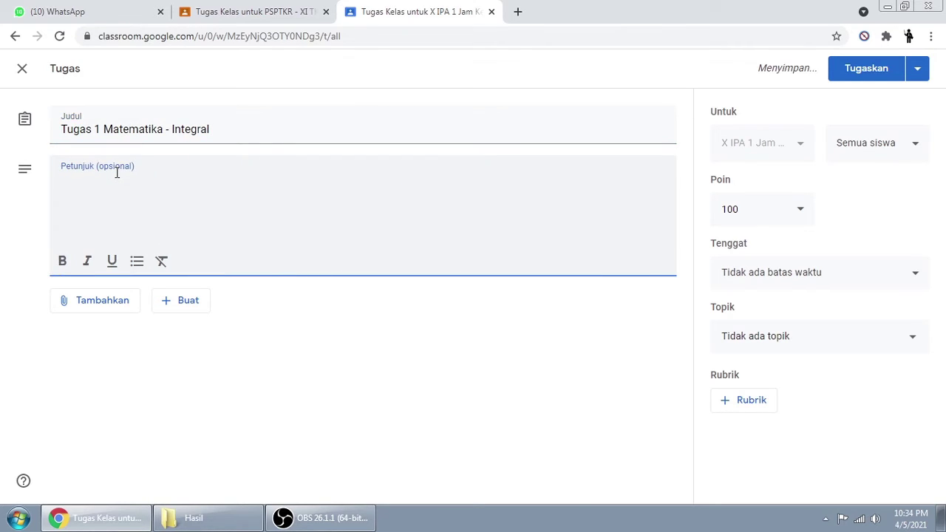
text(Kerjakan)
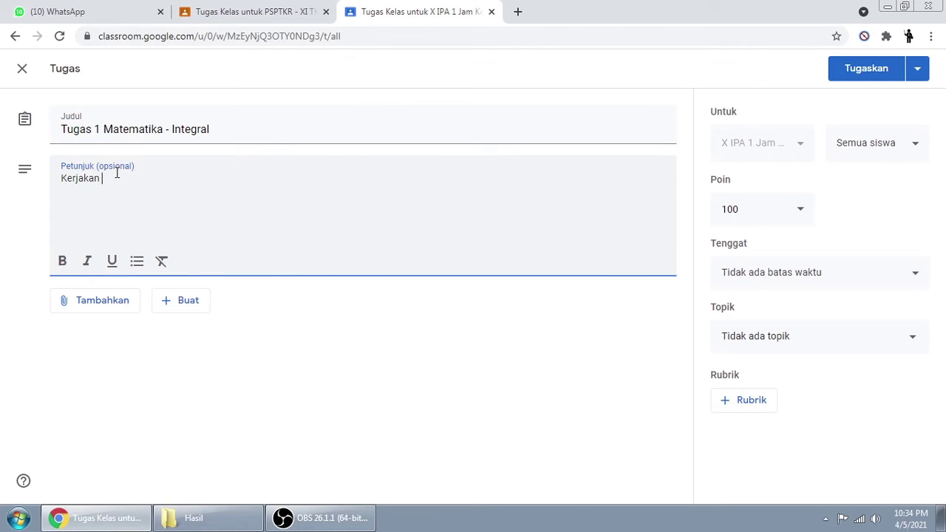
text( tugas berikut in)
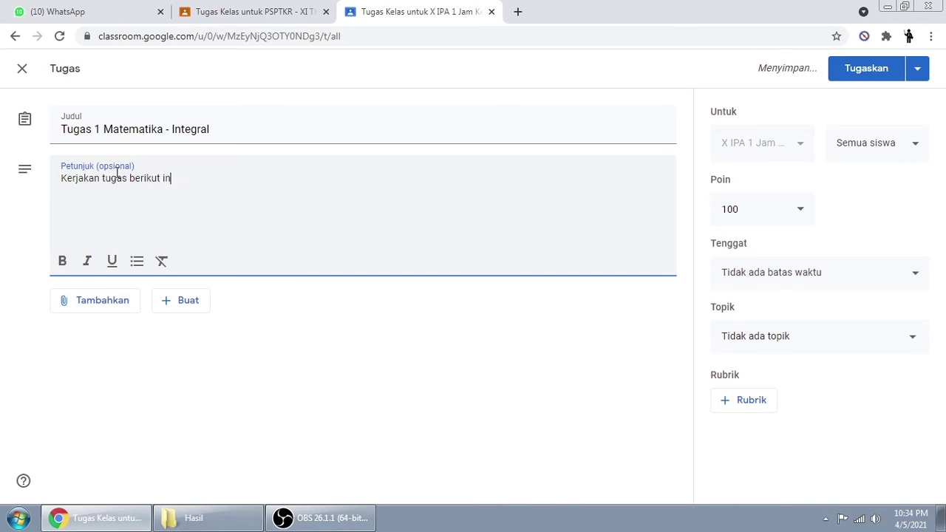
text(i di catatan lalu)
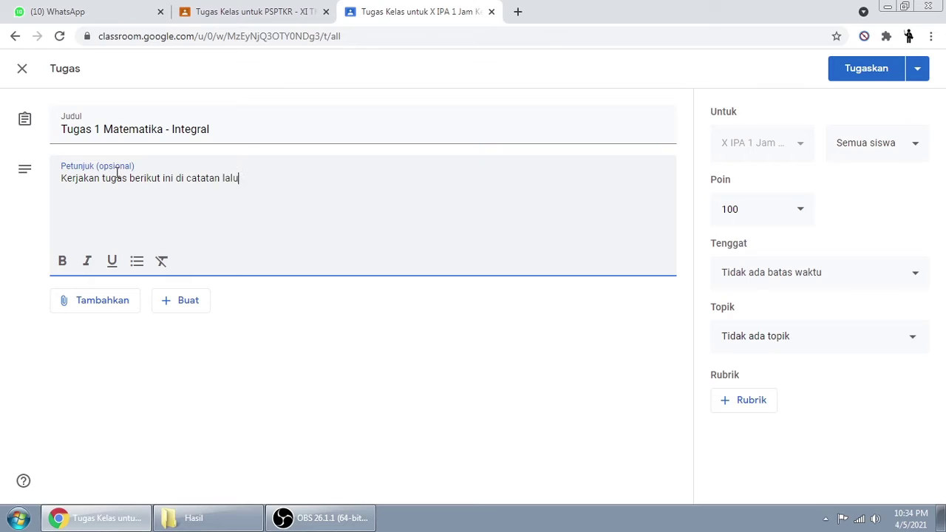
text( kirim fotonya di WA!)
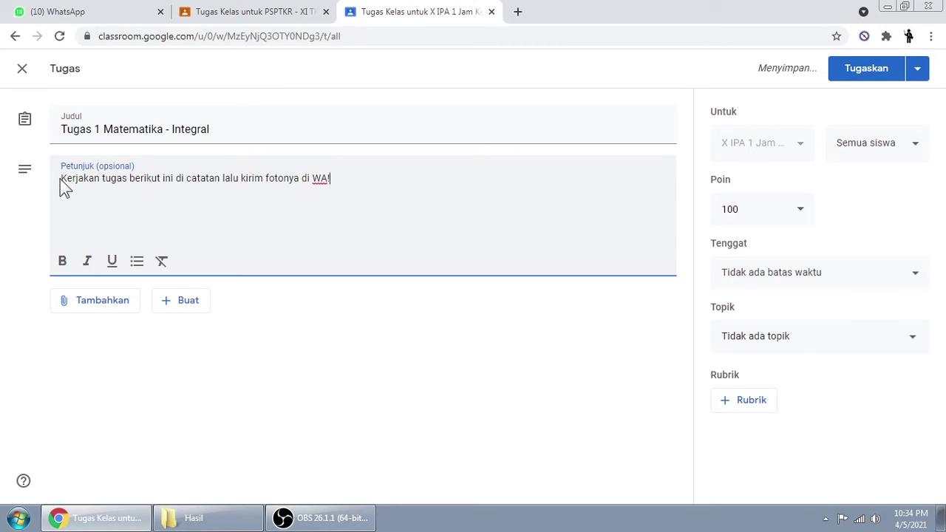
drag(61, 178, 211, 178)
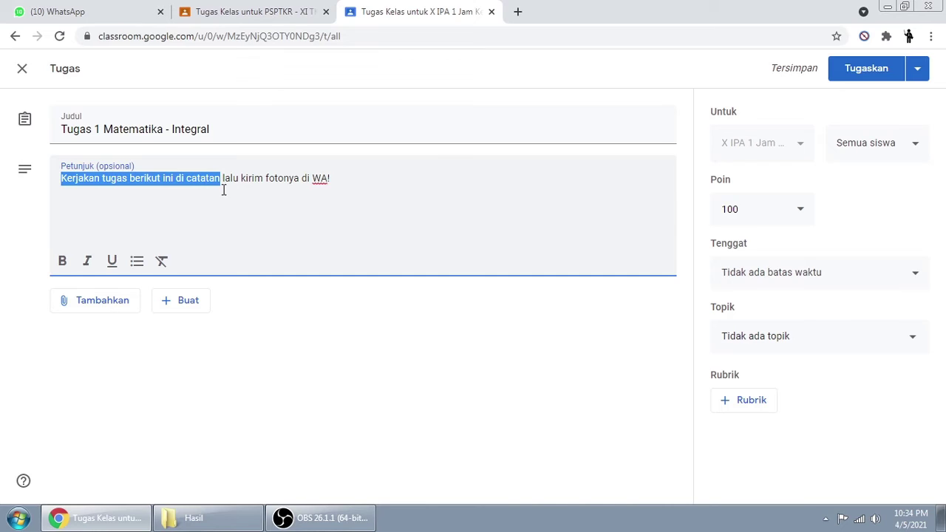
drag(344, 178, 232, 178)
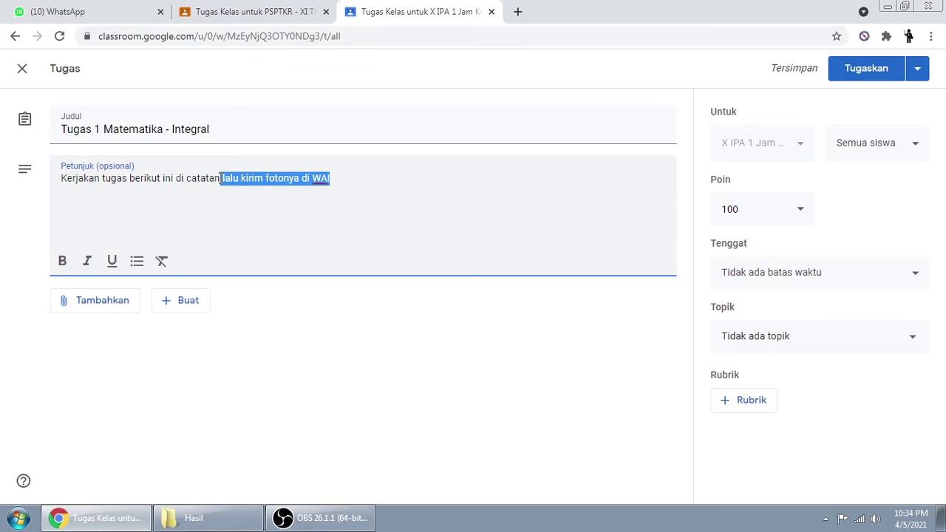
click(345, 180)
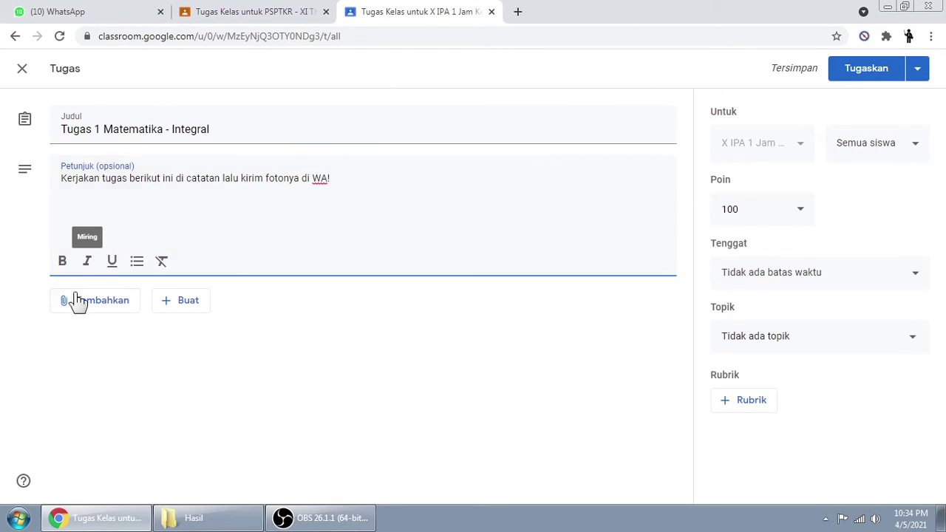
Attach the Word file "Soal statistika kls 12" from the desktop's MATERI folder to the assignment.
click(117, 307)
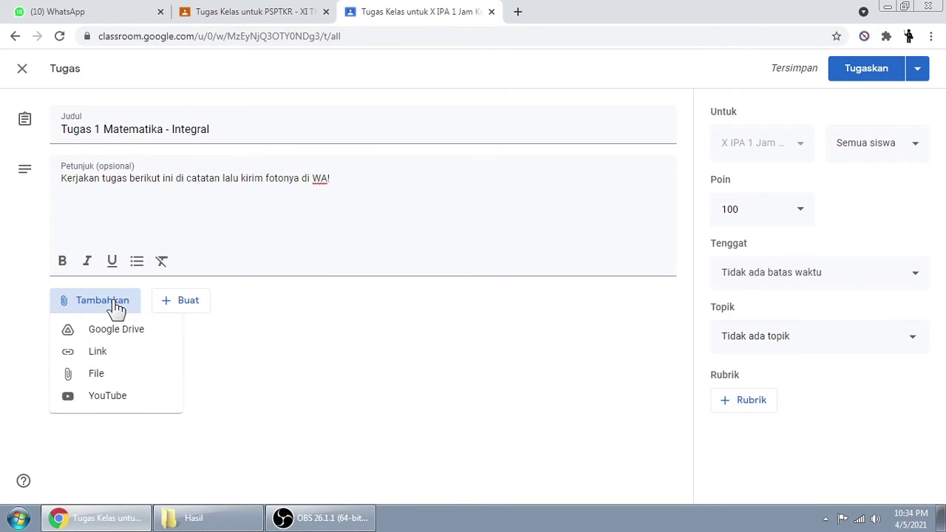
click(127, 378)
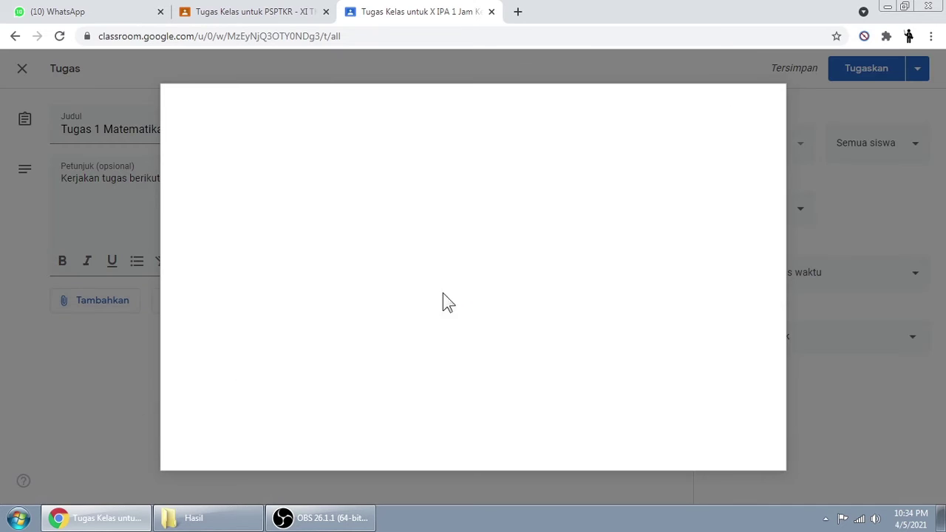
click(493, 360)
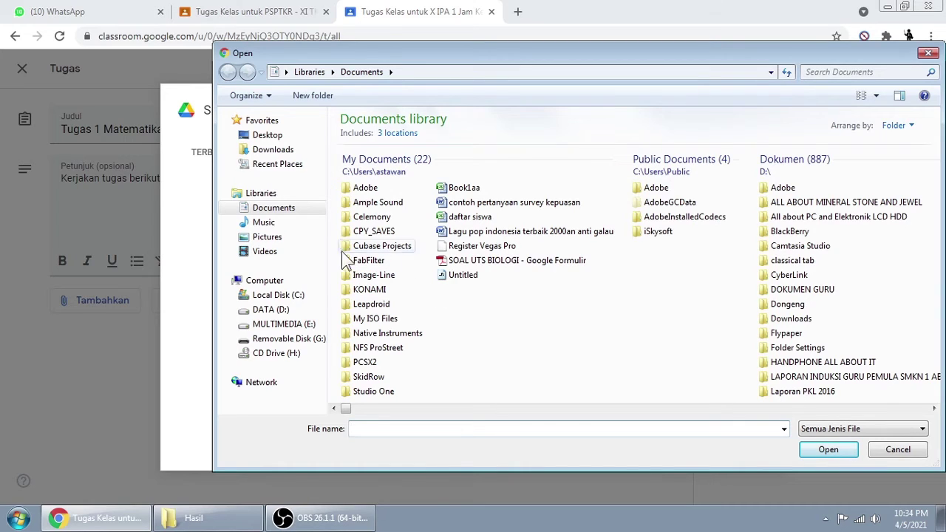
click(268, 136)
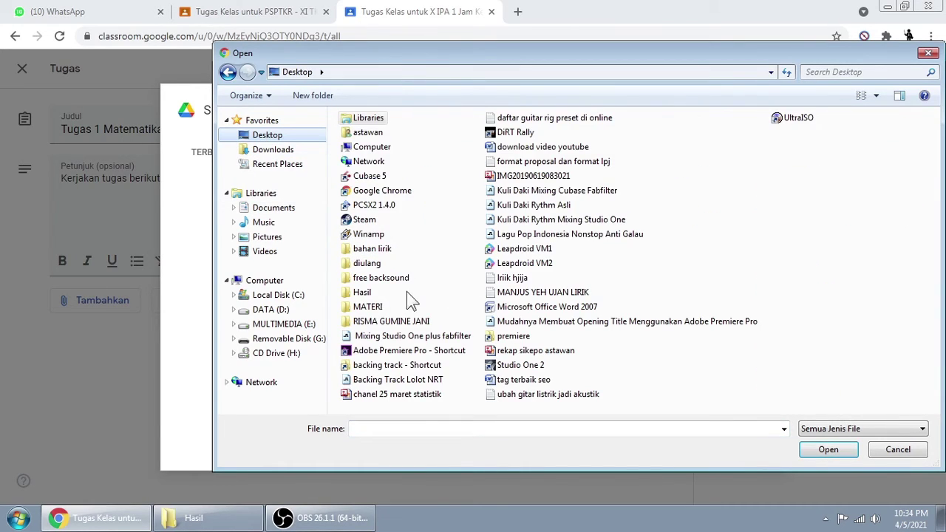
double_click(367, 307)
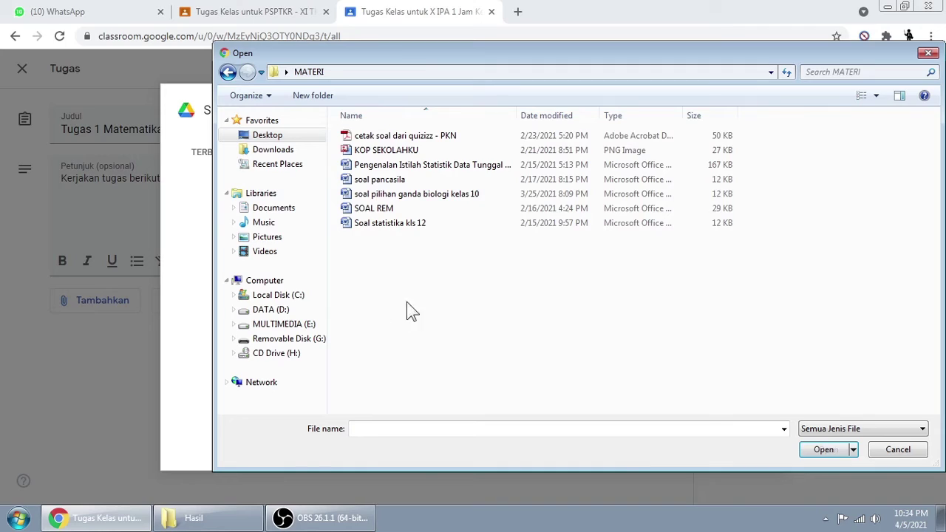
click(399, 223)
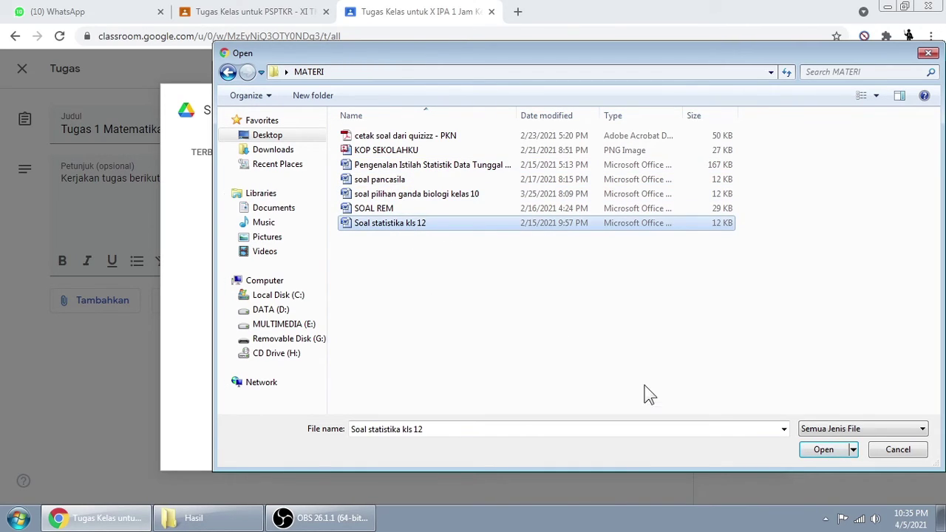
click(818, 448)
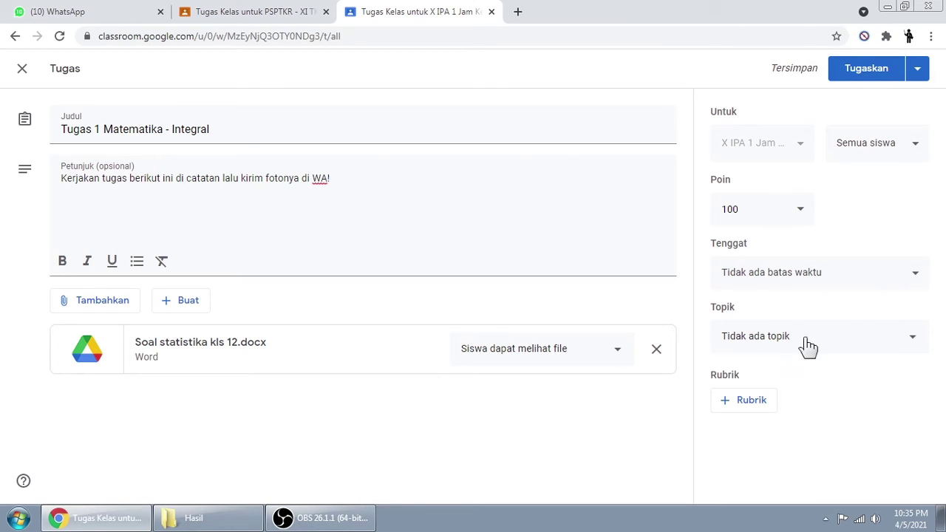
Set the assignment's topic to TUGAS and assign it to the class.
click(761, 347)
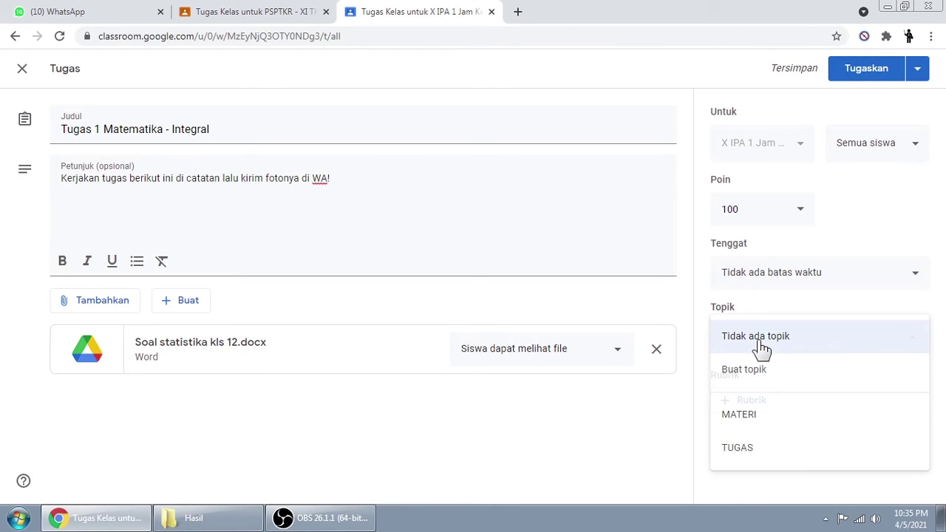
click(761, 462)
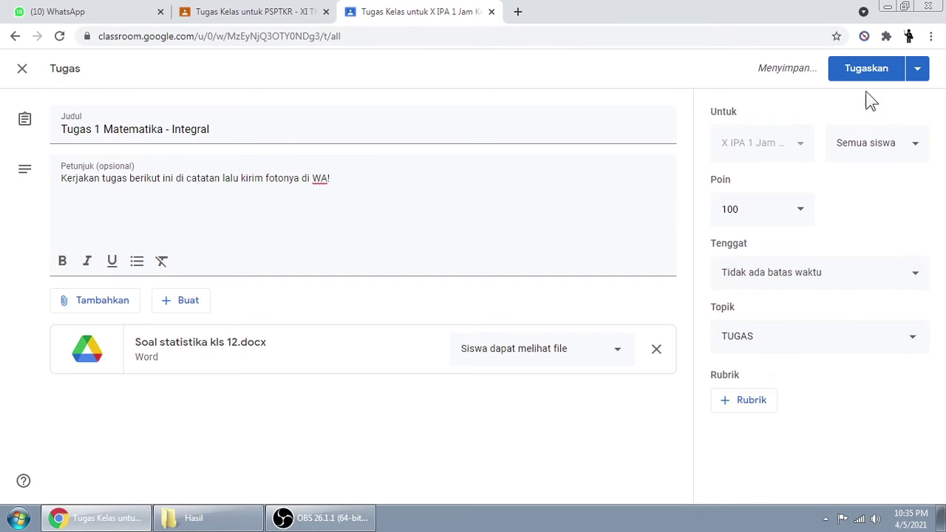
click(861, 72)
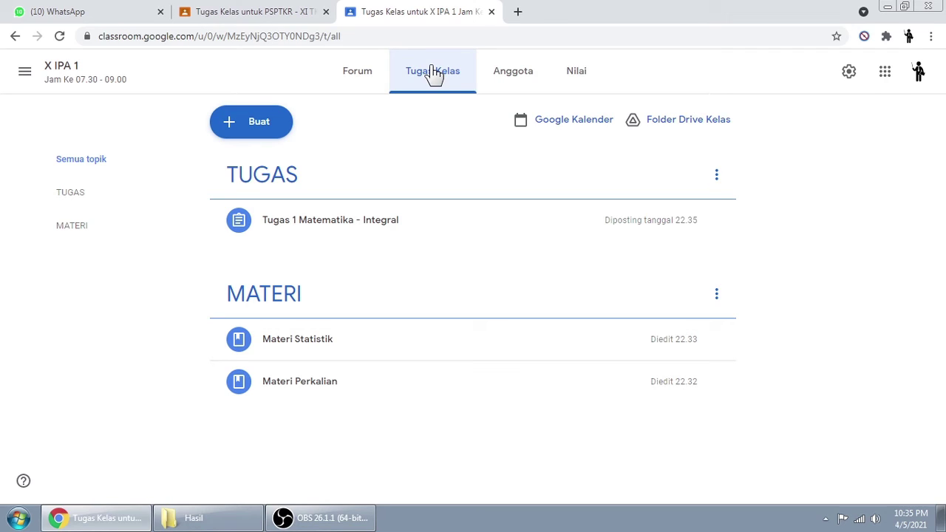
View the class's members page and grade book, and return to the class work list.
click(505, 80)
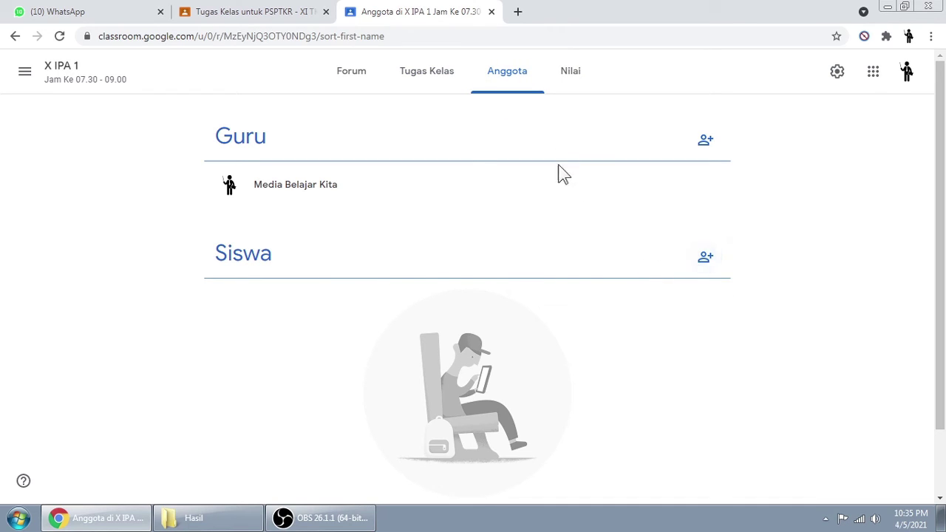
click(560, 79)
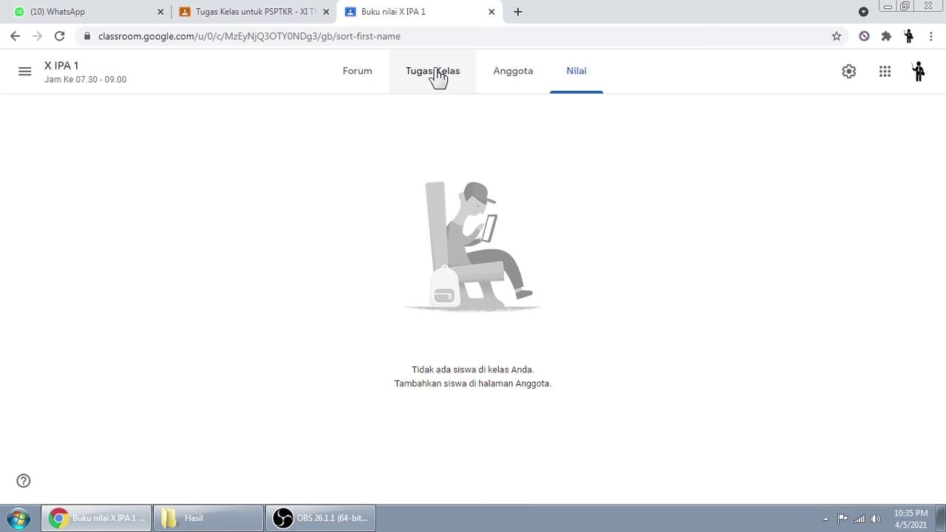
click(438, 78)
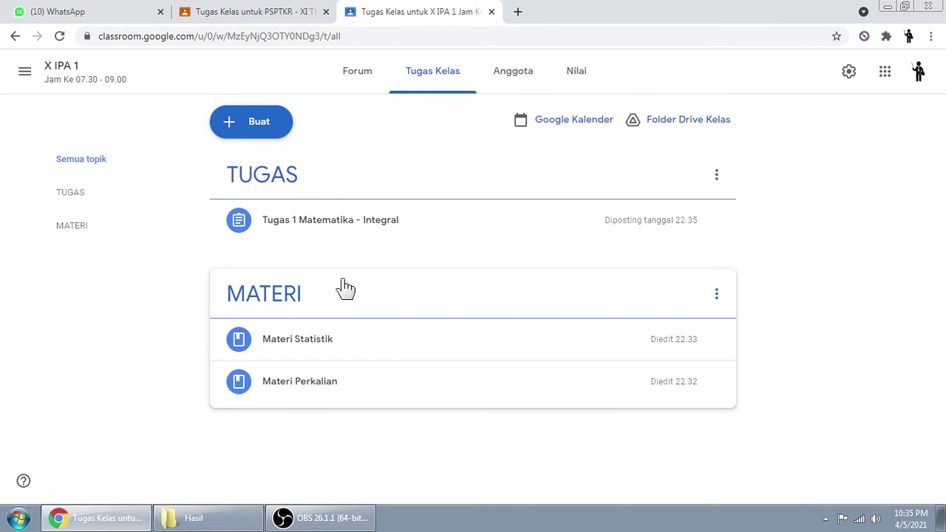